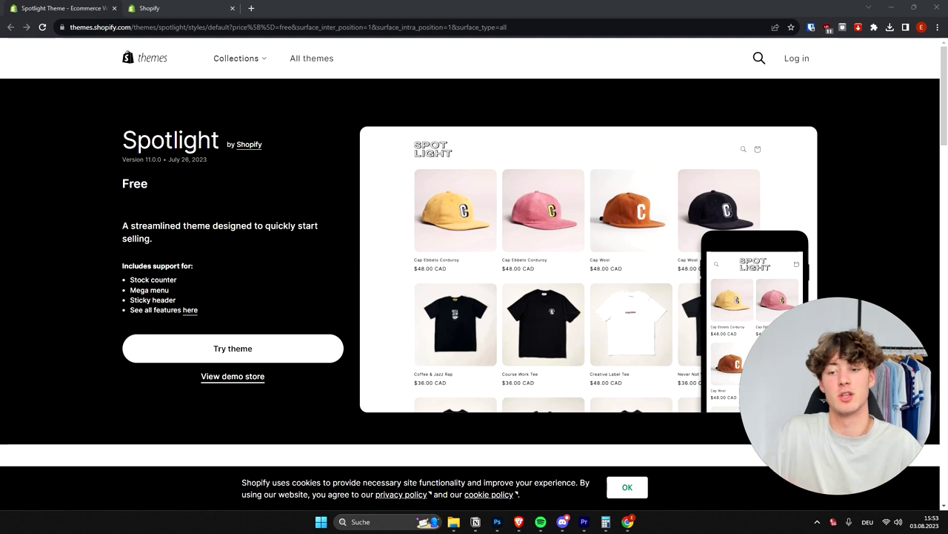
Switch to the Shopify admin tab to show the store home and its 2-of-5 setup guide
click(146, 14)
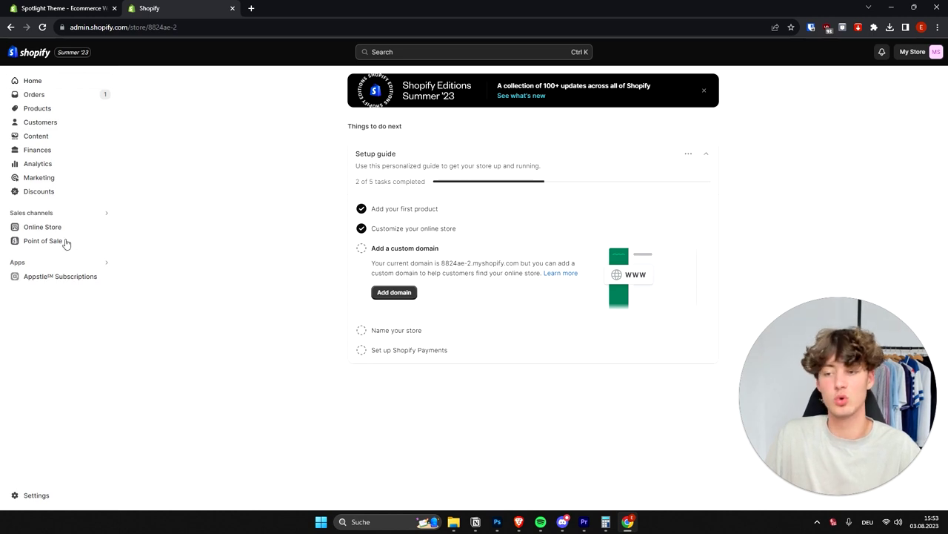
From the Themes page, go to the Shopify Theme Store through Add theme
click(52, 230)
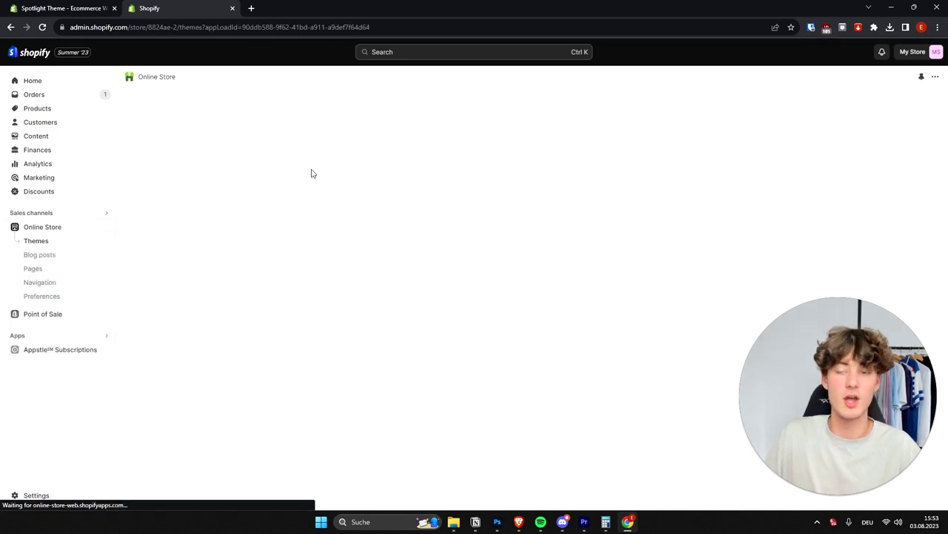
scroll(625, 206, down, 2)
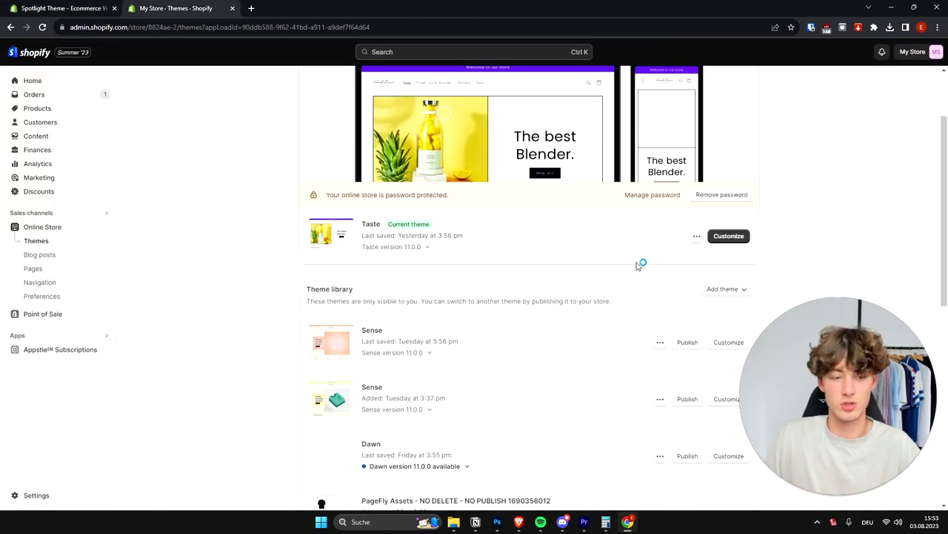
click(696, 236)
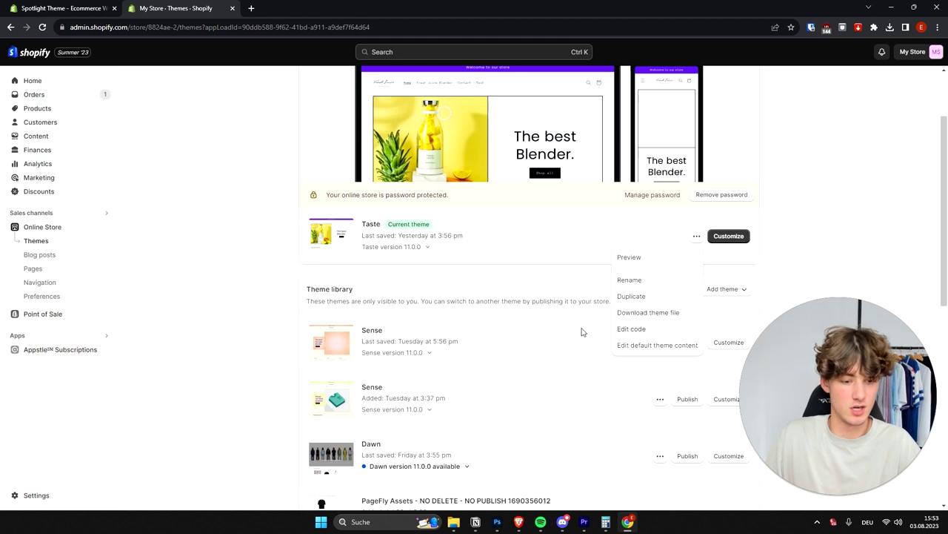
click(721, 291)
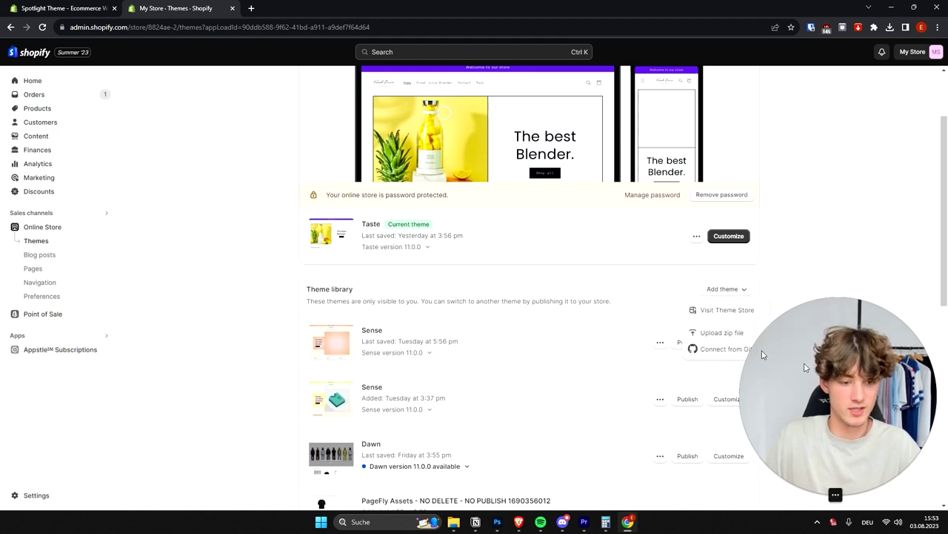
click(713, 310)
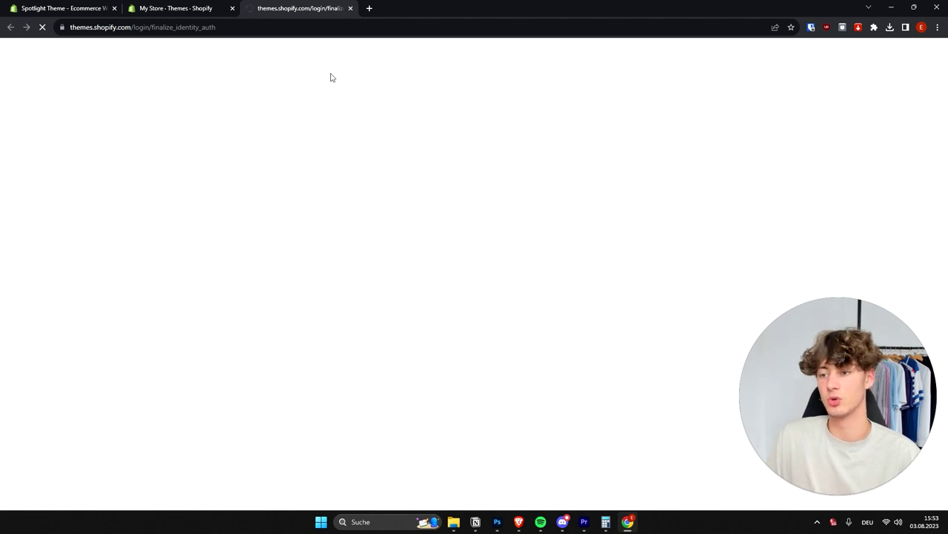
scroll(297, 111, down, 1)
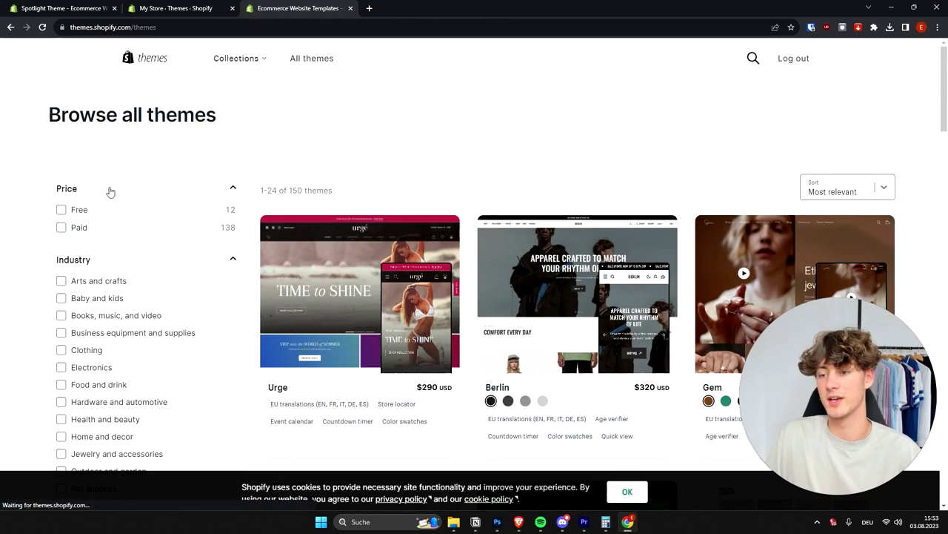
Filter the Theme Store to free themes and open the Spotlight theme page
click(61, 210)
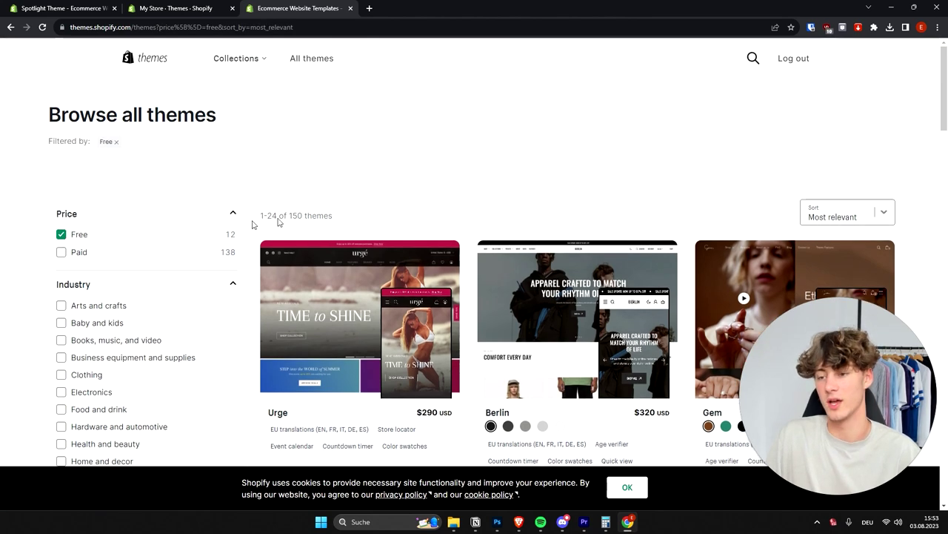
scroll(385, 152, down, 2)
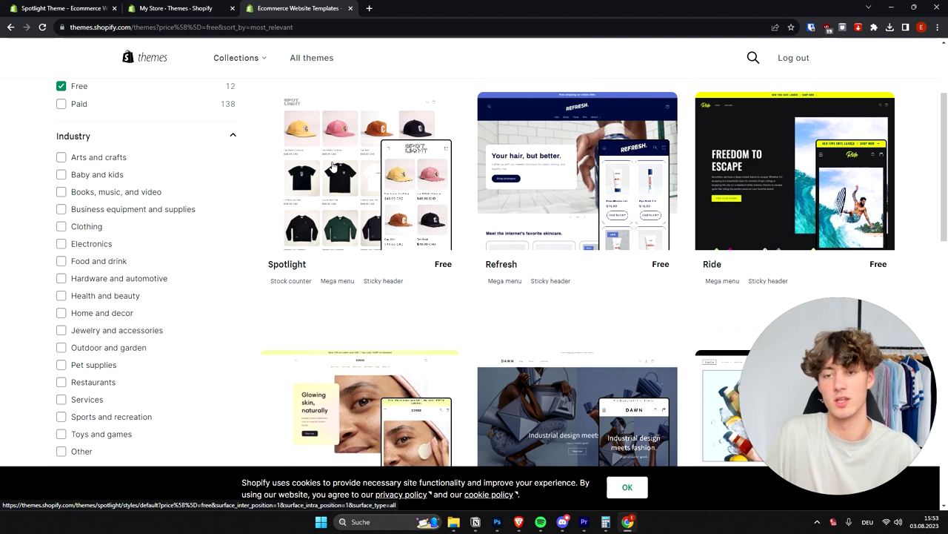
click(298, 147)
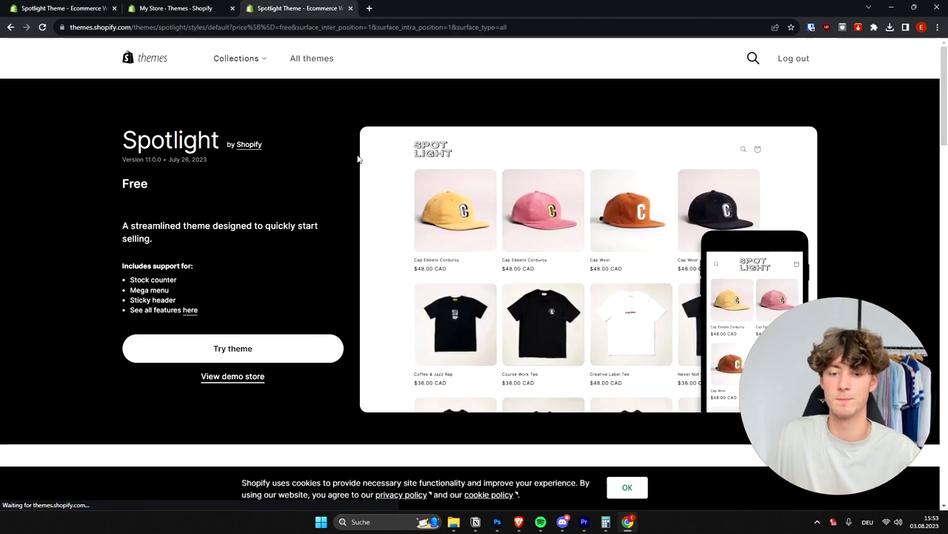
scroll(358, 159, down, 3)
scroll(222, 193, up, 1)
Try the Spotlight theme and add it to the store's themes
click(234, 252)
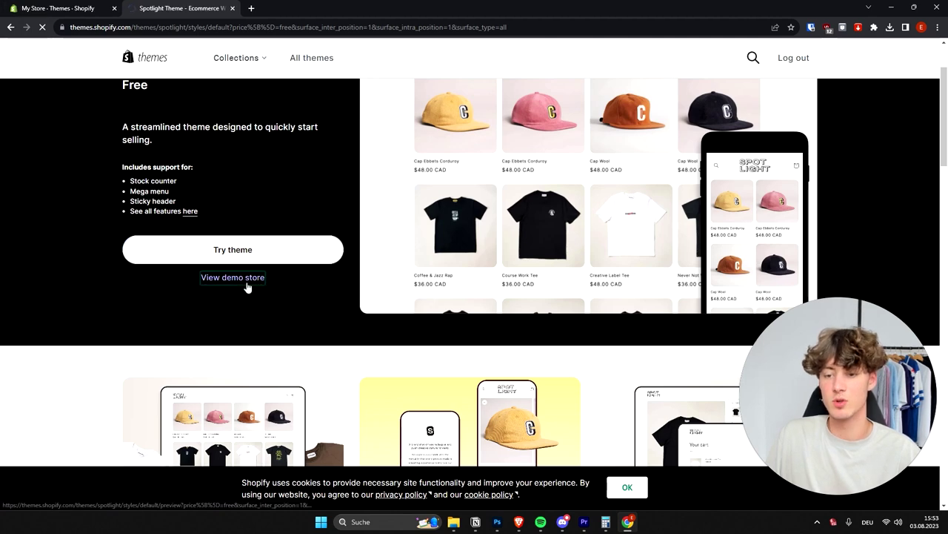
click(232, 277)
click(222, 18)
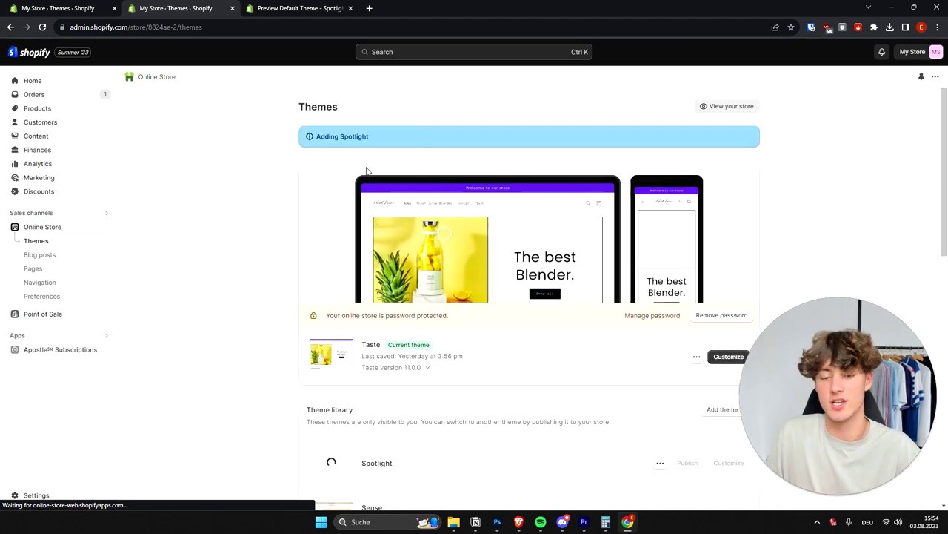
Publish Spotlight from the Theme library and confirm that it replaces Taste
scroll(397, 181, down, 1)
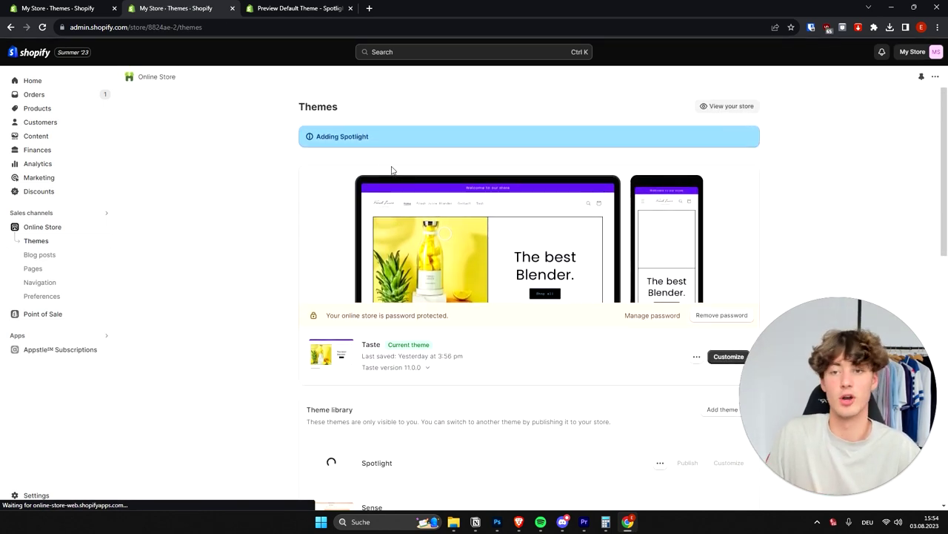
scroll(257, 205, down, 3)
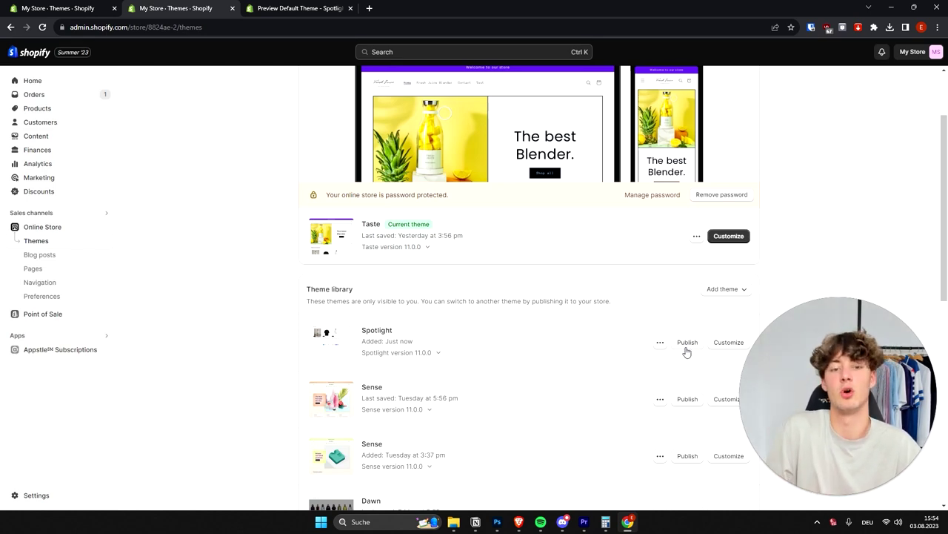
click(689, 343)
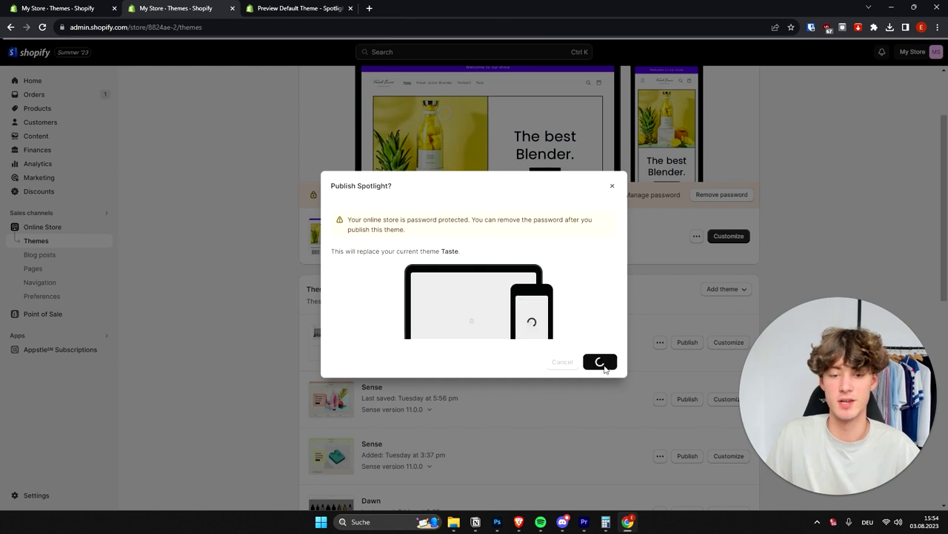
click(602, 361)
click(350, 9)
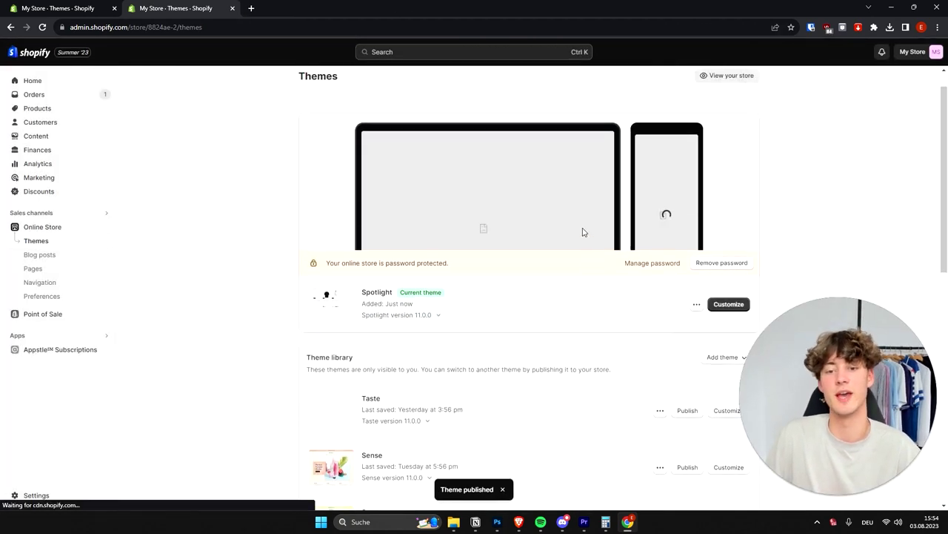
scroll(529, 245, down, 1)
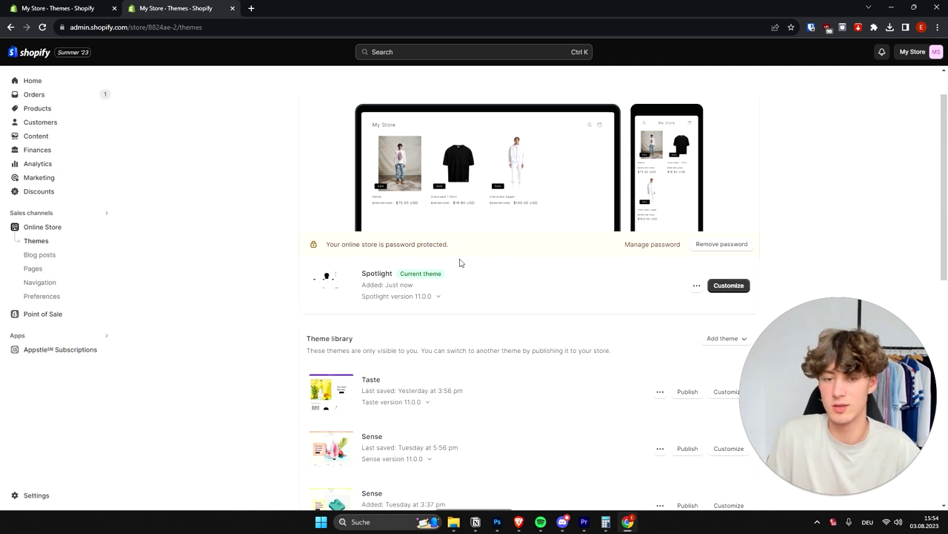
Customize the live Spotlight theme and select the Header section, whose logo position is Middle left
click(731, 289)
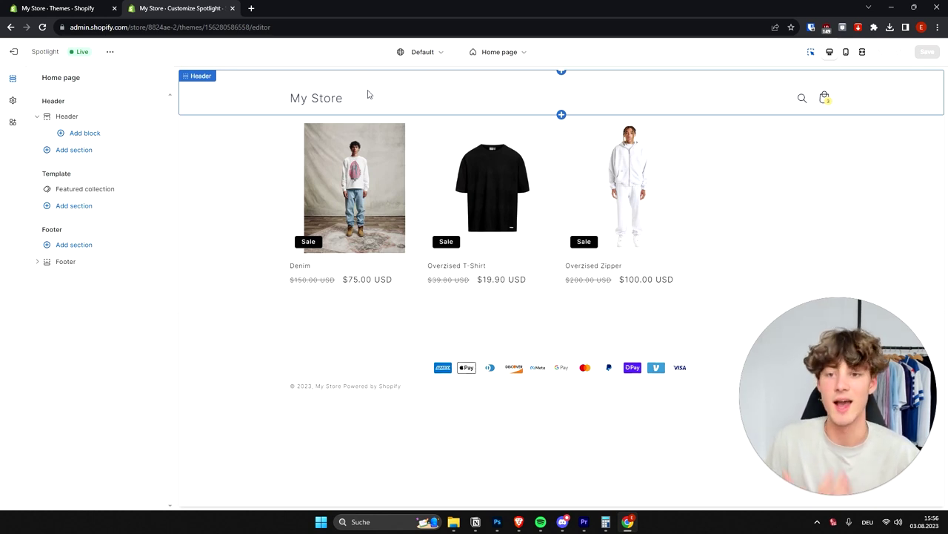
click(393, 101)
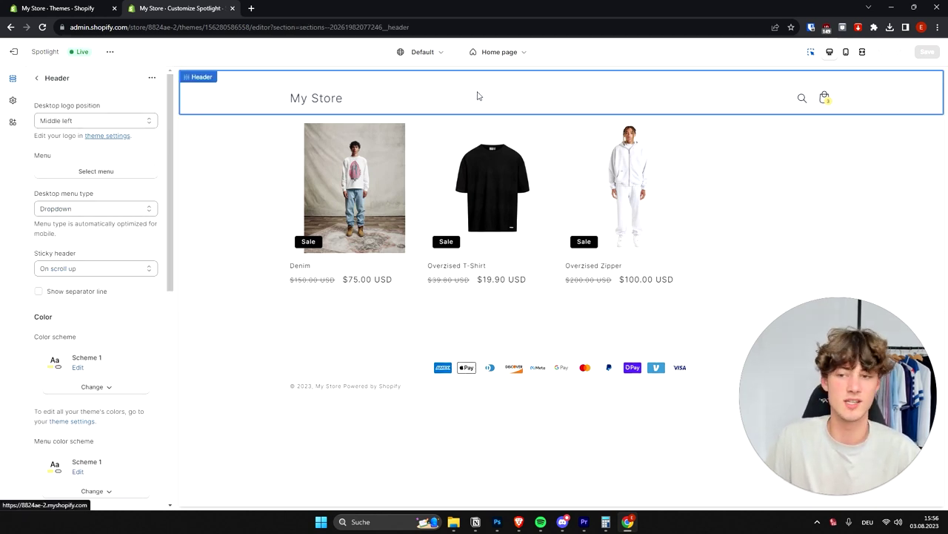
drag(102, 110, 38, 108)
click(74, 105)
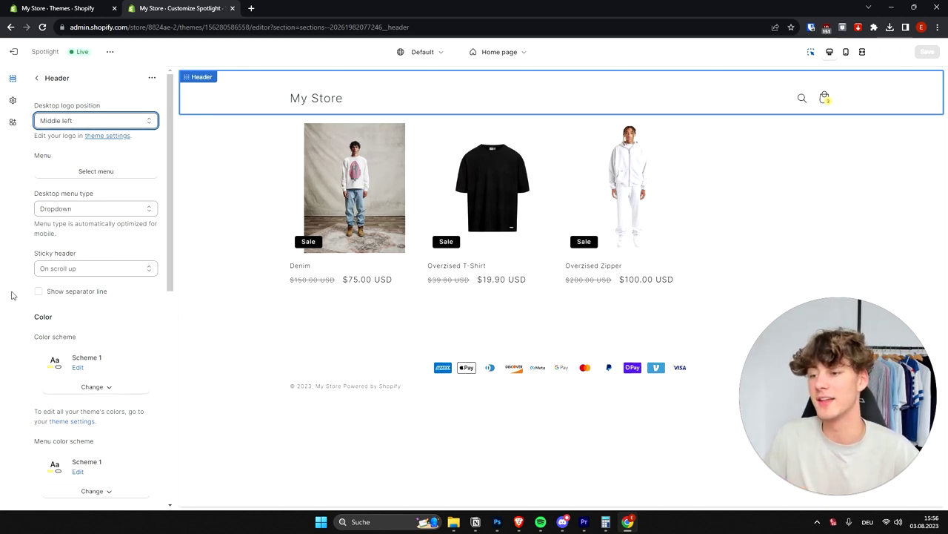
drag(115, 209, 13, 105)
drag(14, 105, 19, 127)
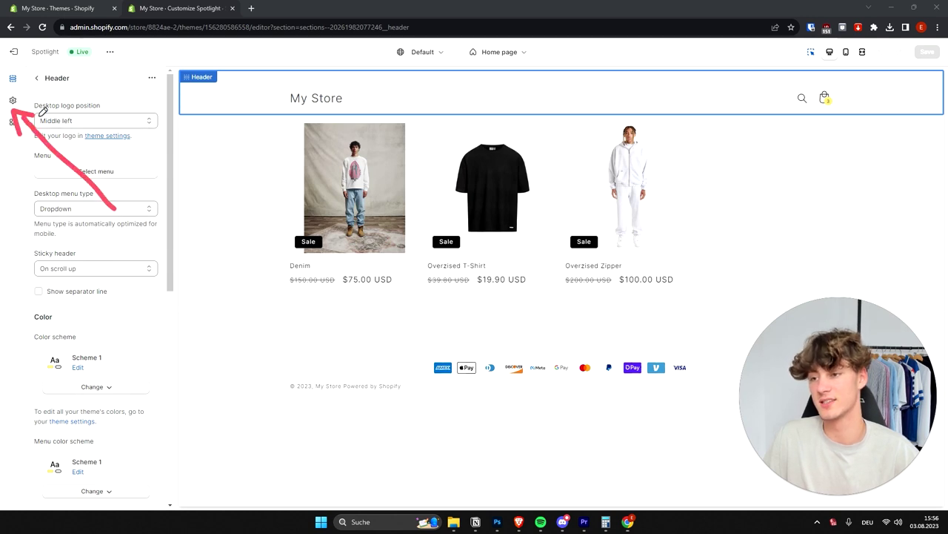
In Theme settings, look through the Logo, Colors and Typography groups
click(12, 100)
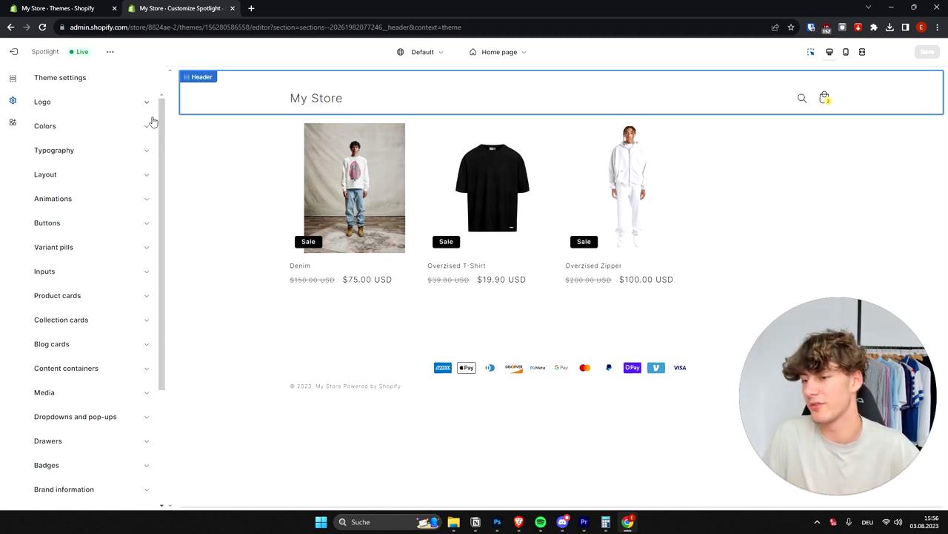
click(113, 104)
click(100, 129)
click(100, 130)
click(95, 154)
click(95, 155)
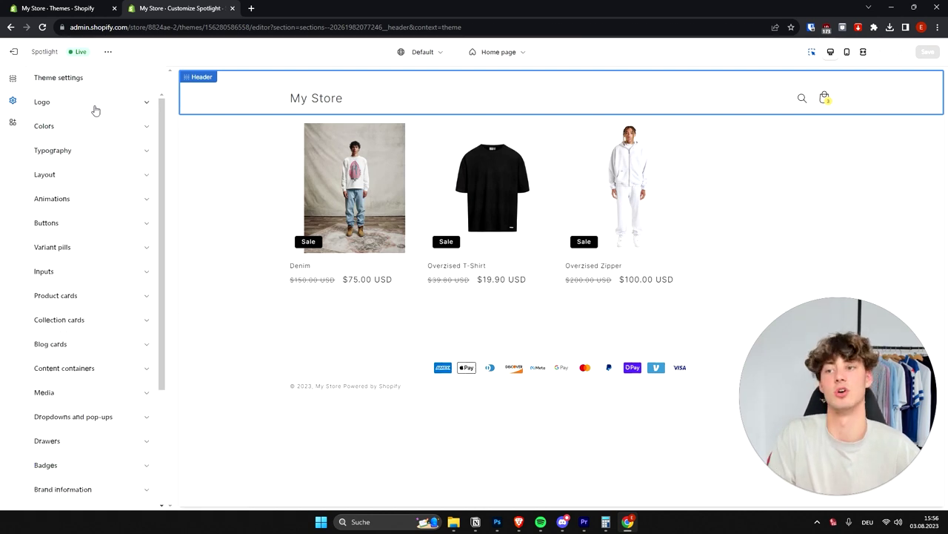
Expand the Logo group and open the logo image picker
click(95, 108)
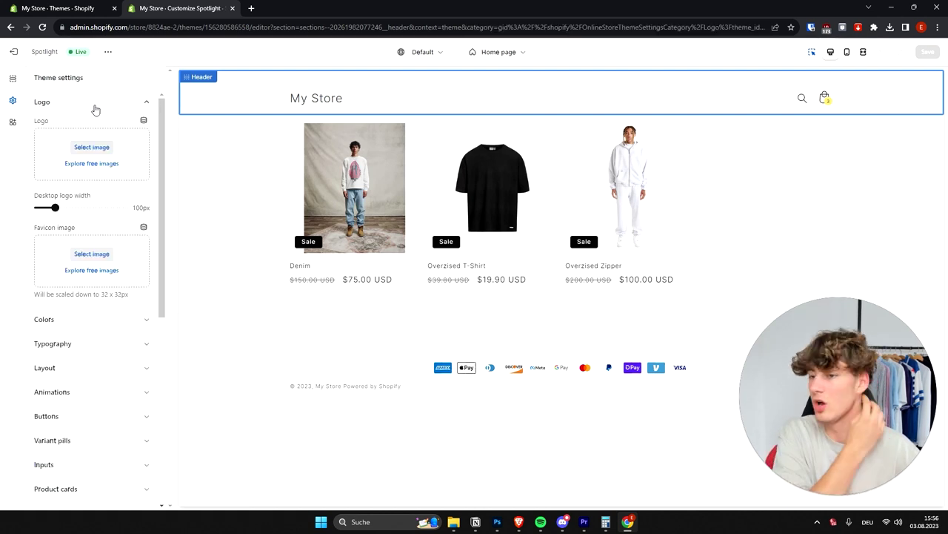
click(56, 110)
click(53, 109)
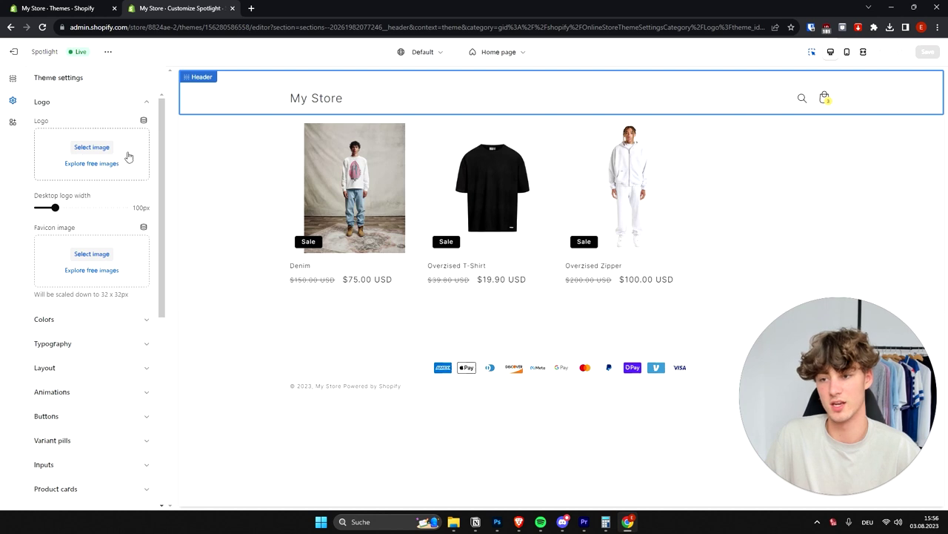
click(91, 147)
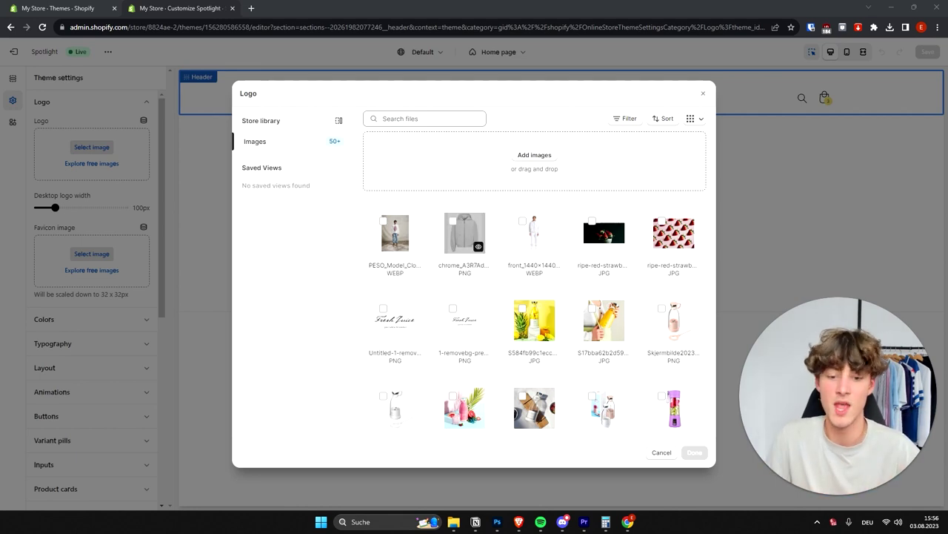
Use the Untitled-1 Fresh Juice image as the logo and set desktop logo width to 110px
click(380, 315)
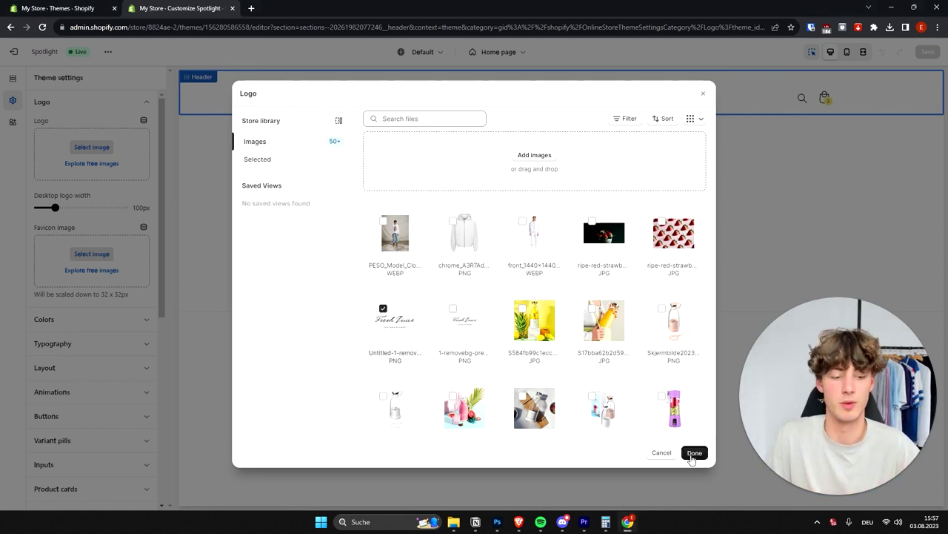
click(694, 452)
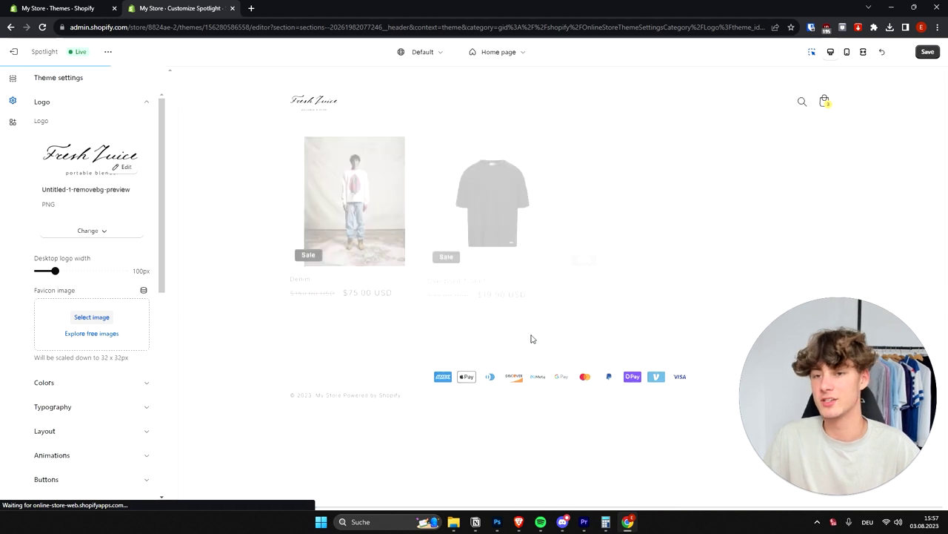
drag(108, 265, 75, 270)
click(58, 259)
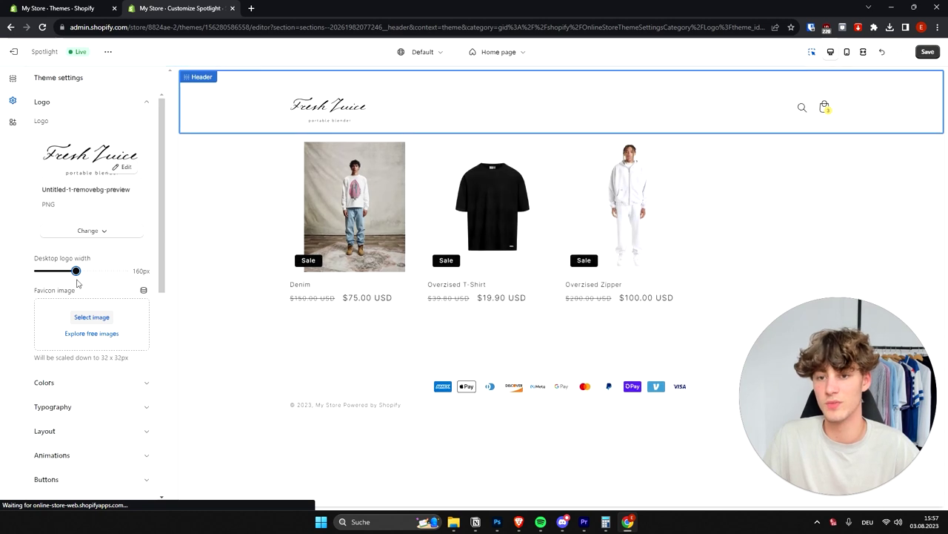
drag(76, 271, 58, 270)
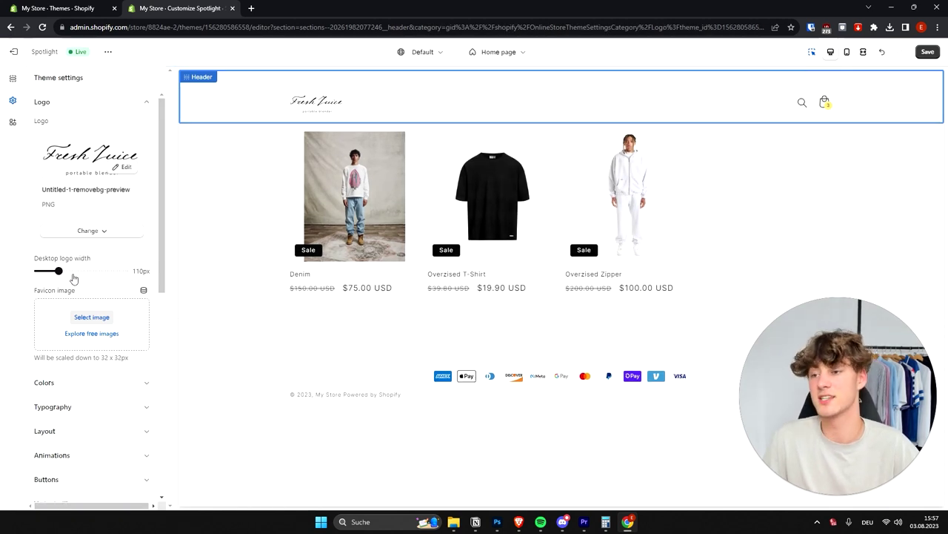
Set the header's desktop logo position to Top left after trying Middle center
click(12, 78)
click(111, 120)
click(74, 141)
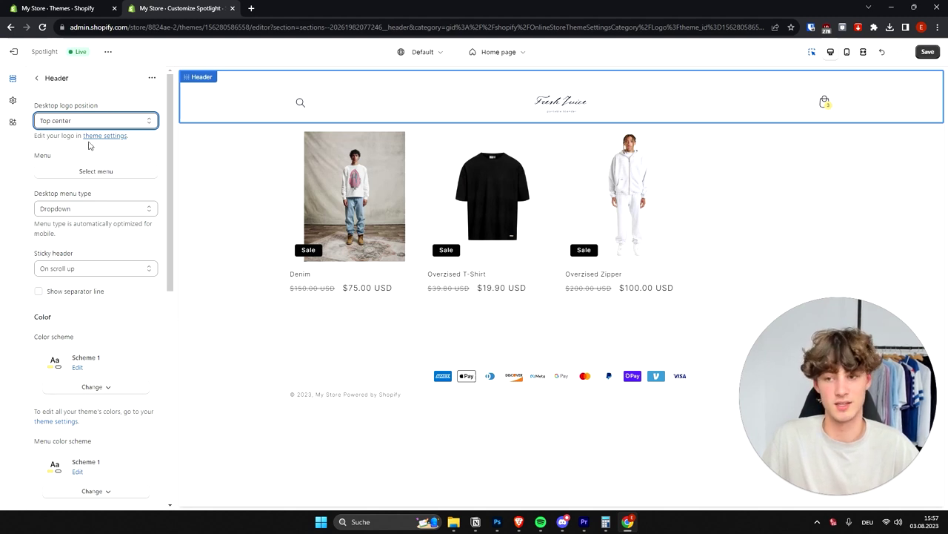
click(111, 120)
click(70, 157)
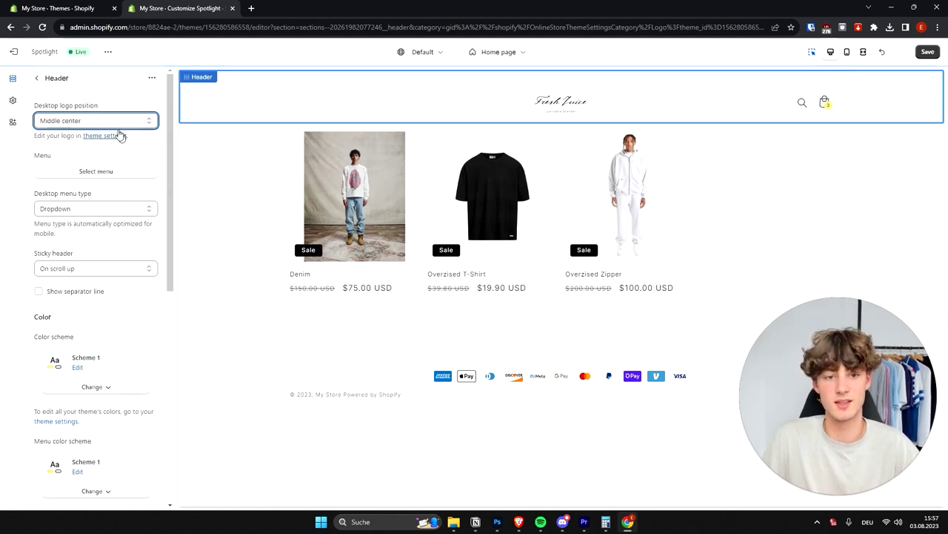
click(80, 120)
click(125, 133)
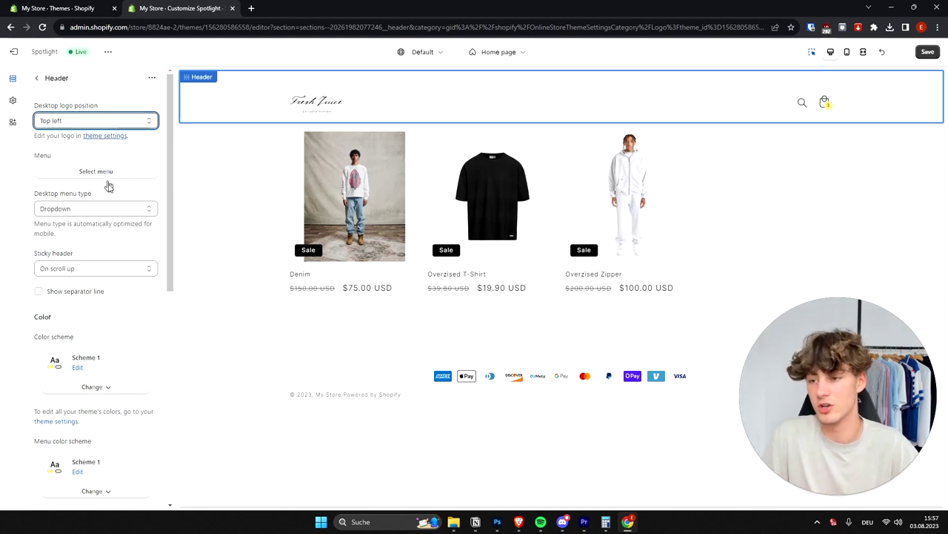
Open the header's menu picker, which lists Footer menu and Main menu
click(50, 161)
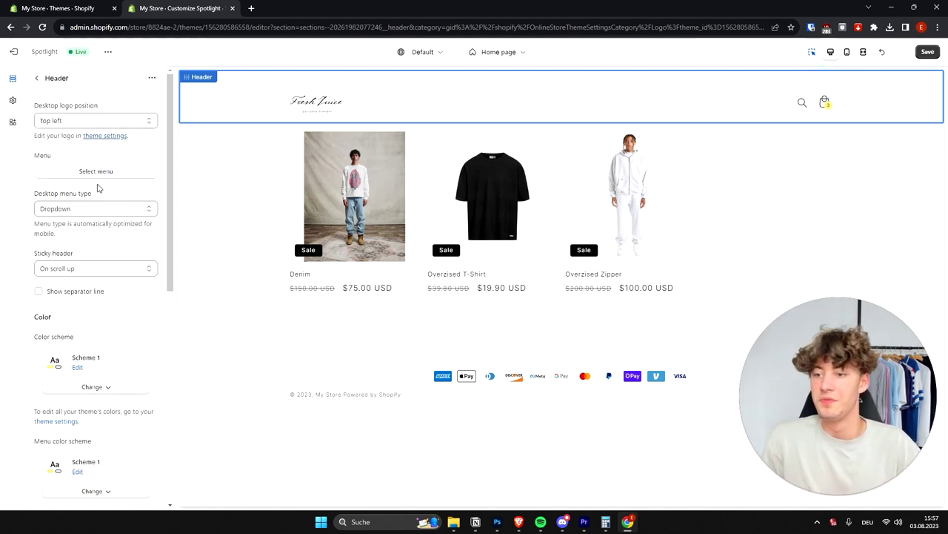
triple_click(51, 157)
click(102, 185)
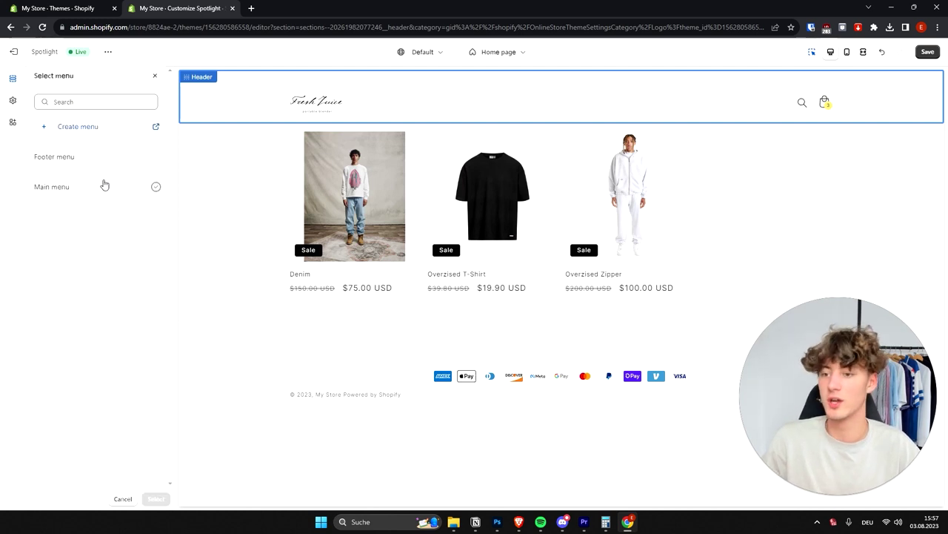
click(101, 186)
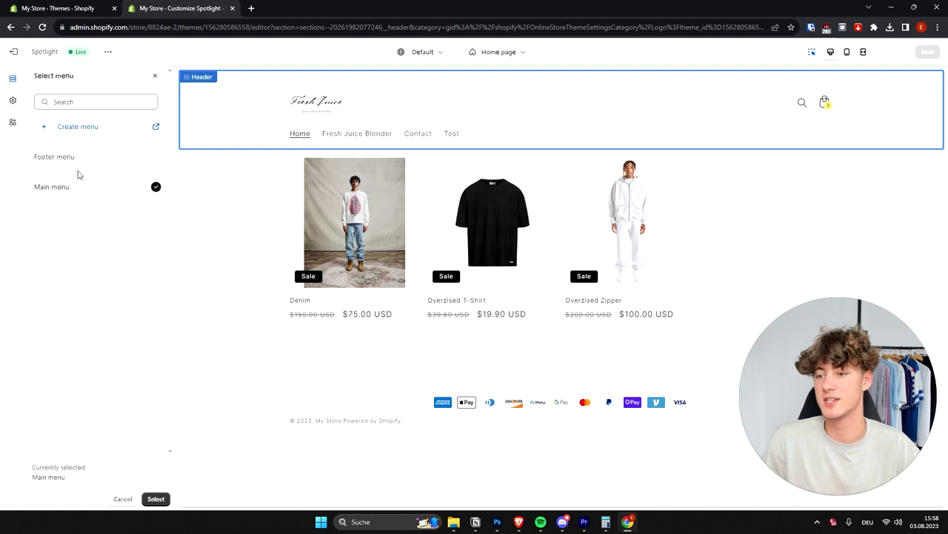
click(79, 129)
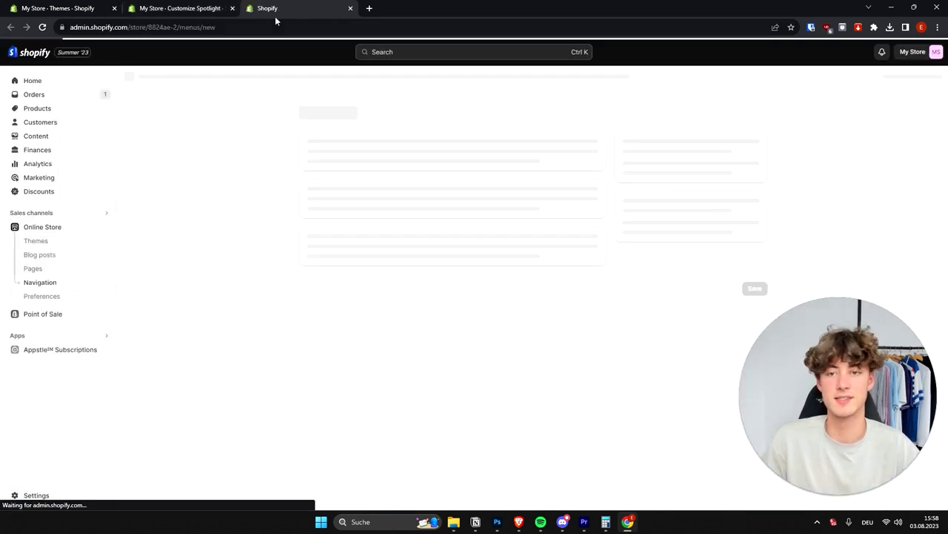
middle_click(275, 16)
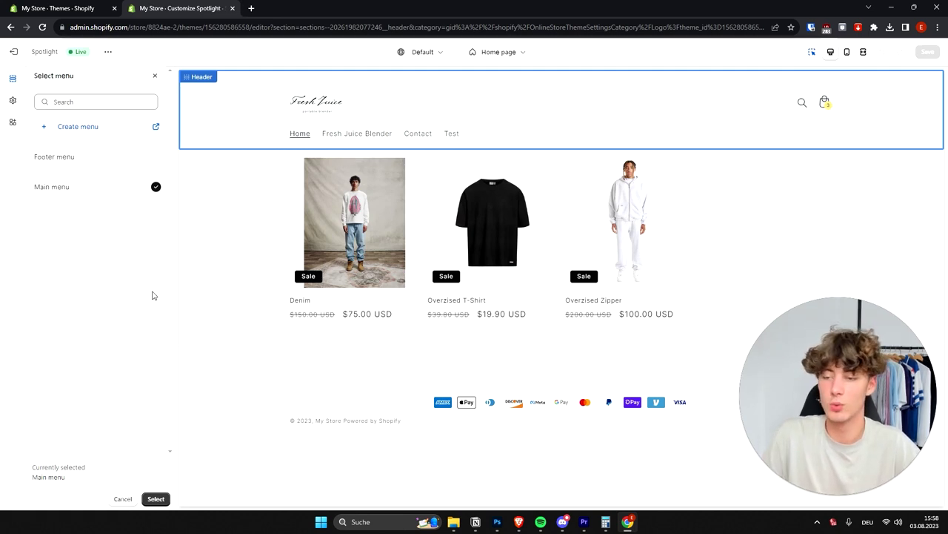
click(124, 499)
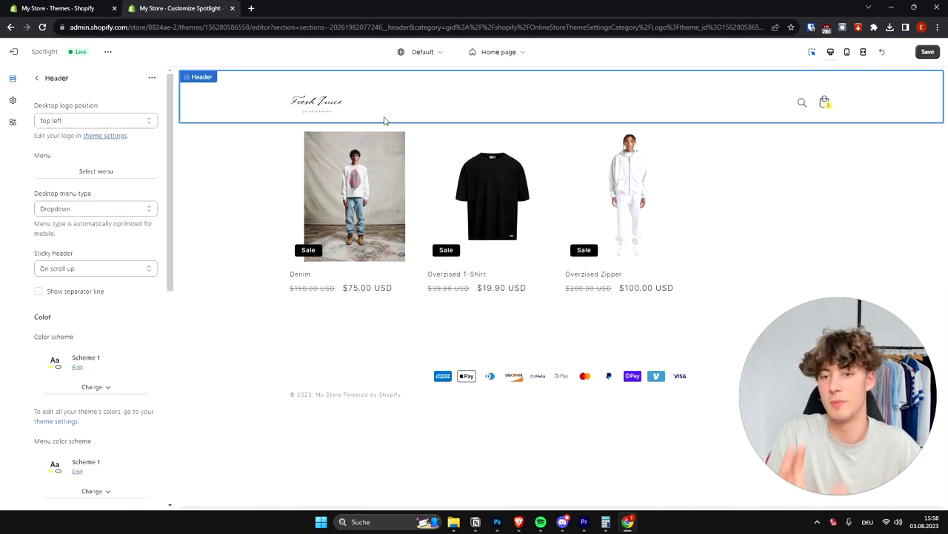
click(37, 78)
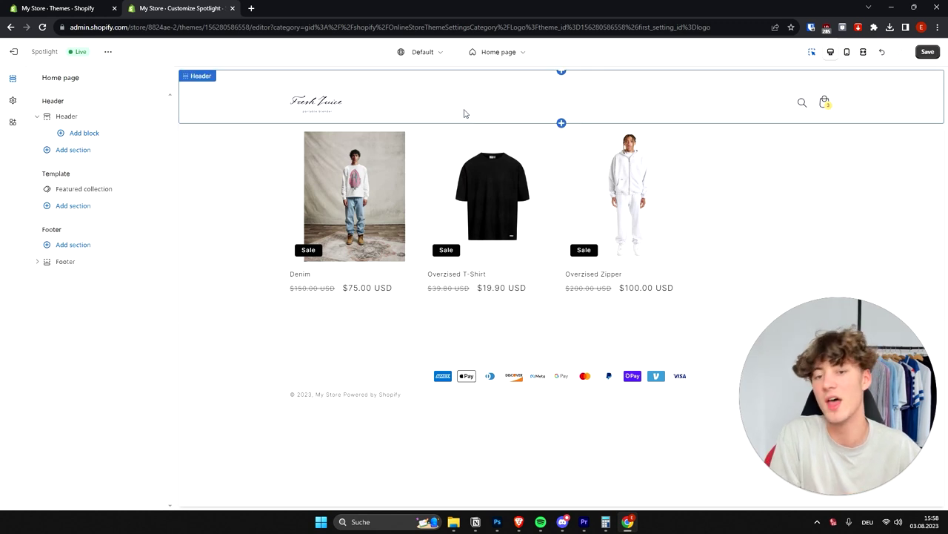
Check the logo settings, then reopen Header settings showing Top left and sticky on scroll up
click(14, 101)
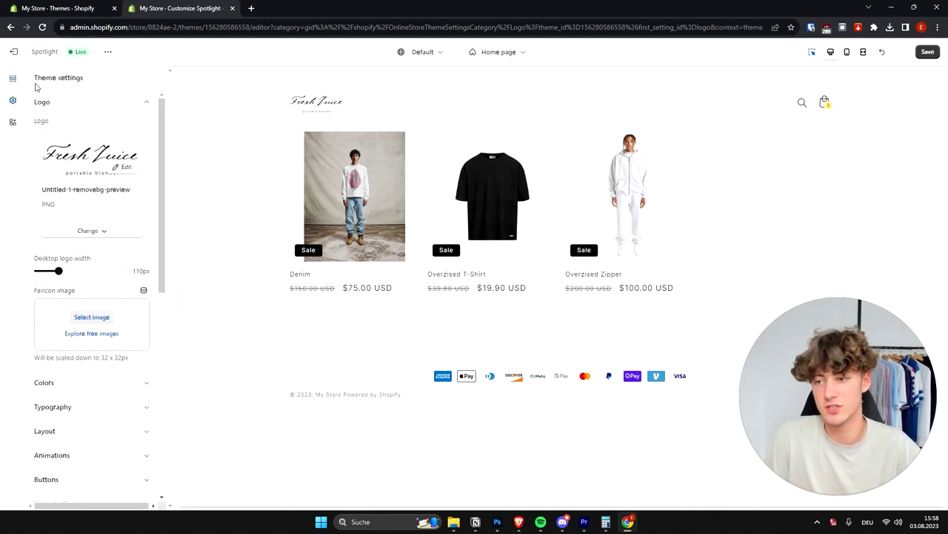
click(11, 79)
click(83, 117)
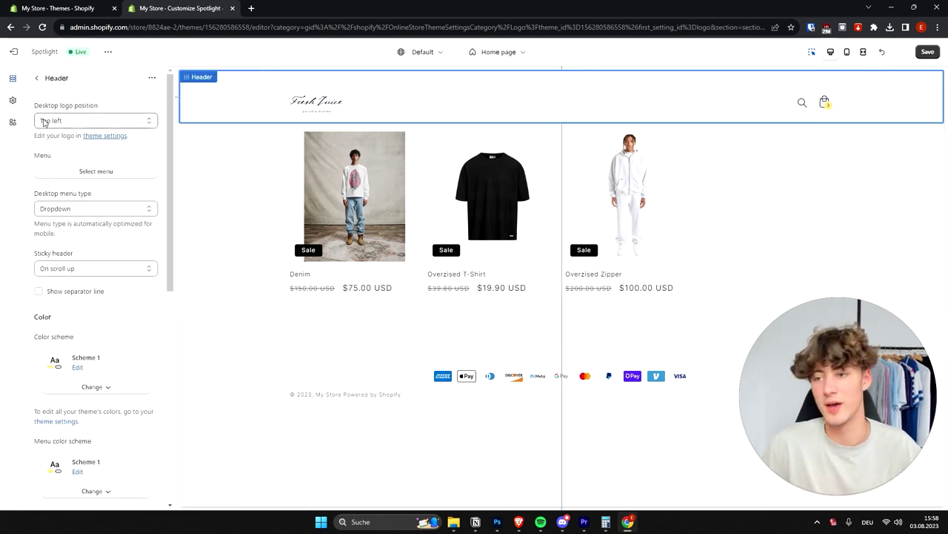
Add an Announcement bar reading 'Welcome to our store' under the Header and review its settings
click(37, 79)
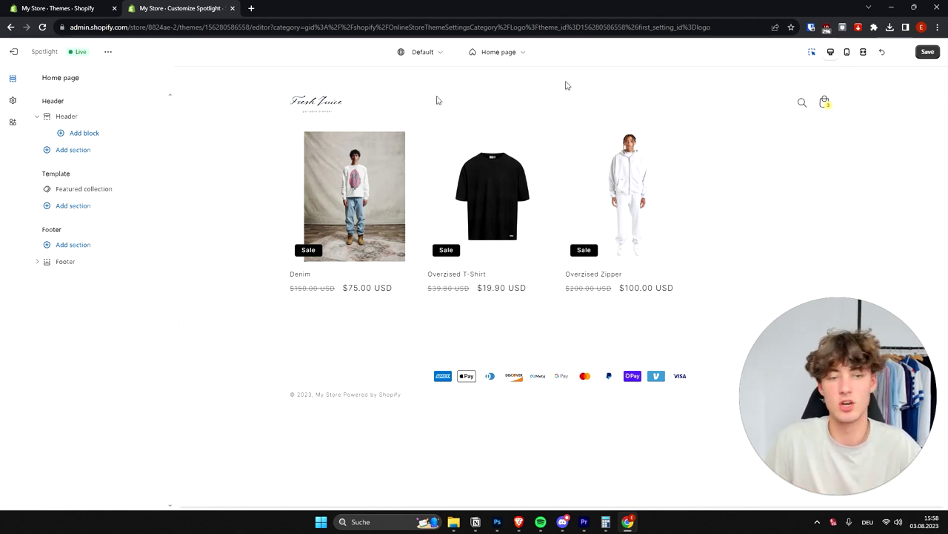
click(62, 151)
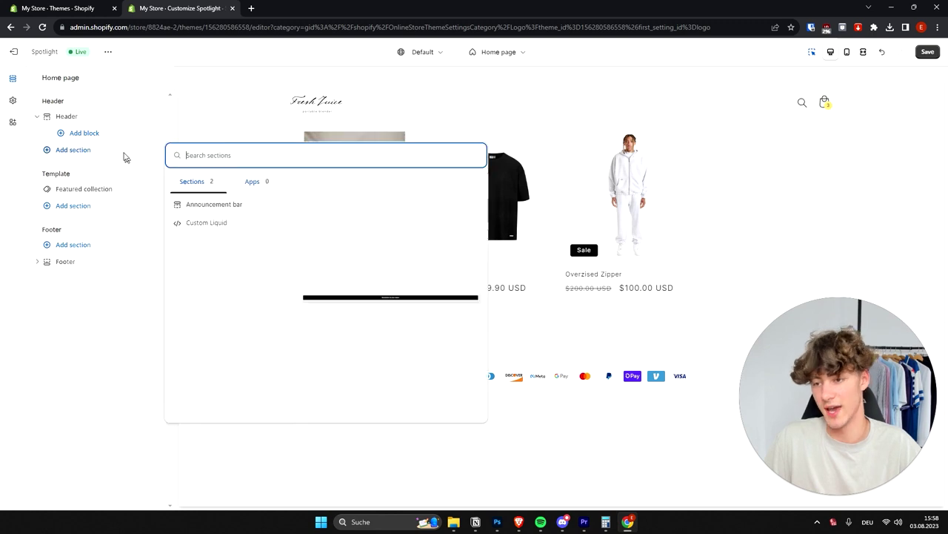
click(214, 206)
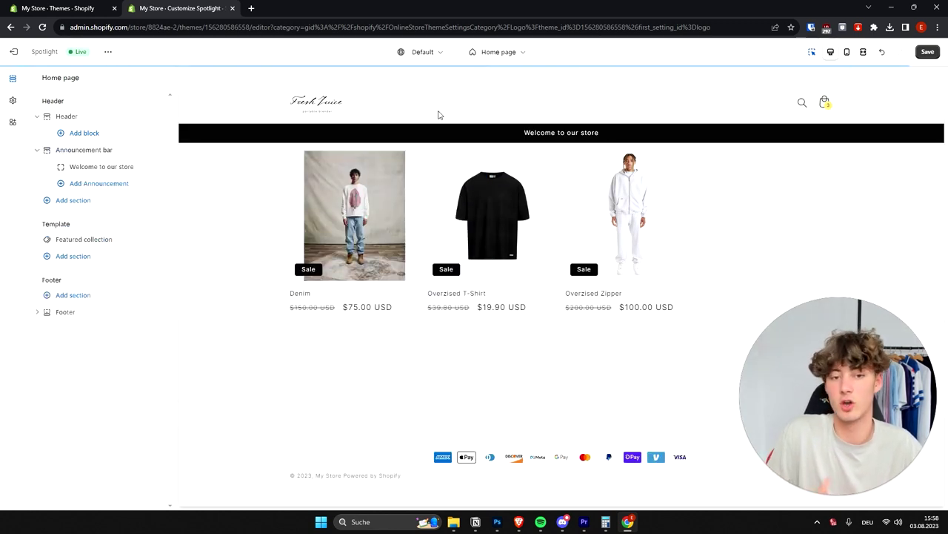
click(445, 143)
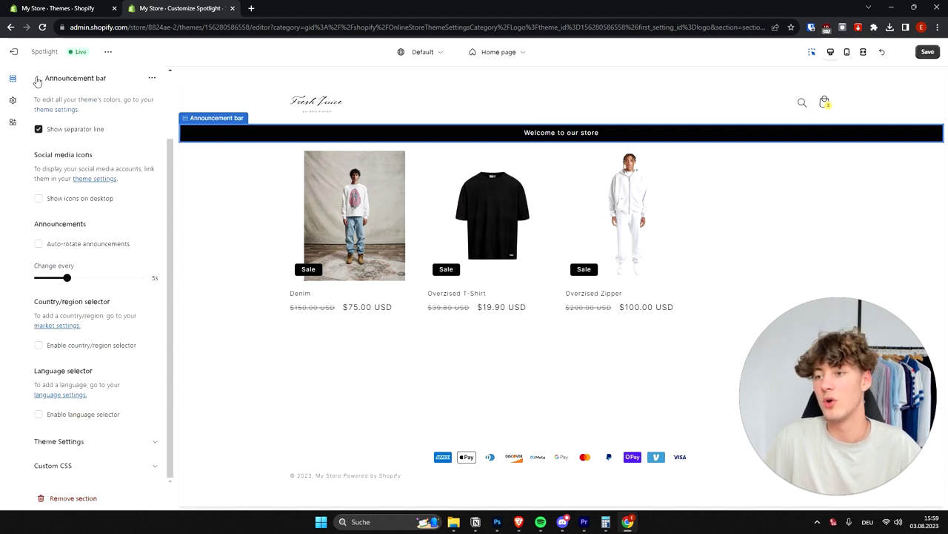
click(37, 80)
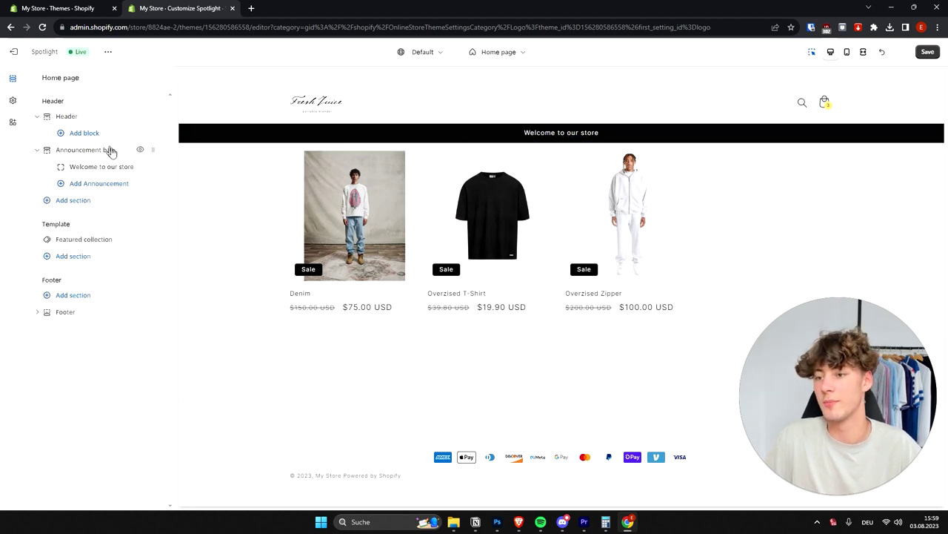
click(94, 155)
click(39, 78)
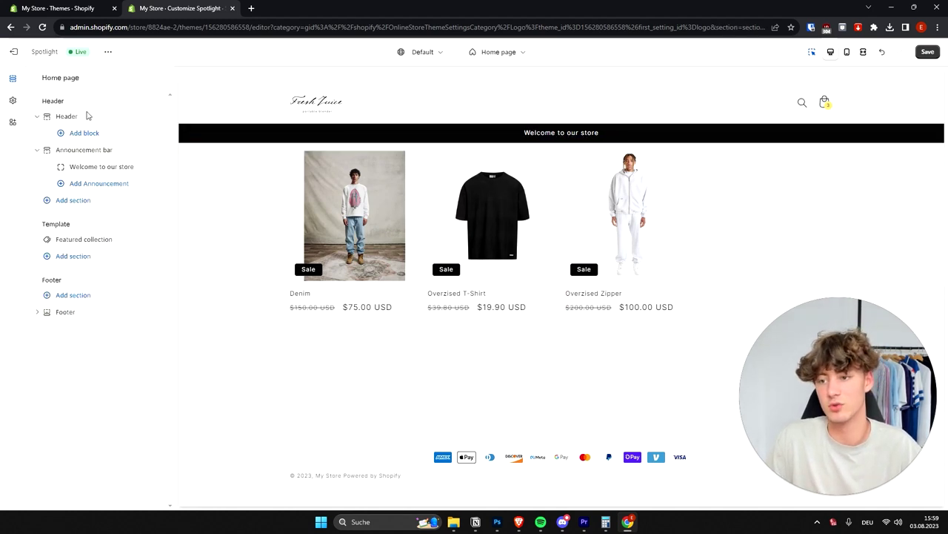
Replace the 'Welcome to our store' announcement text with '%20 OFF UNTIL WEDNSDAY'
click(109, 167)
triple_click(74, 120)
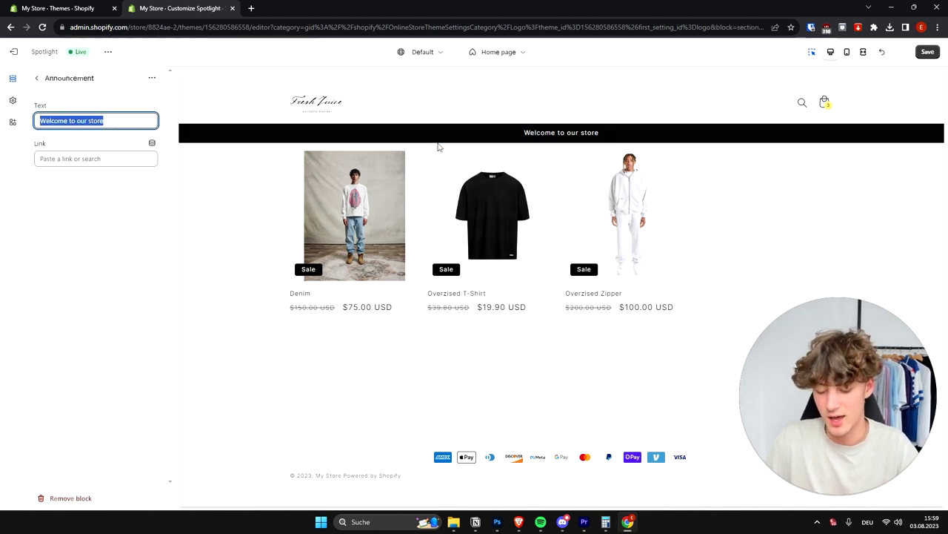
text(20)
text(%20 OFF UNTIL)
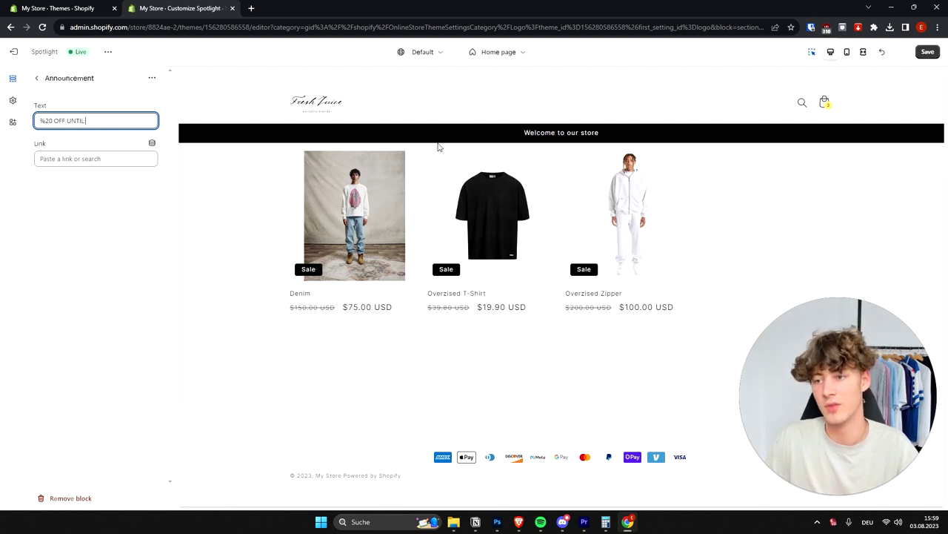
text(SDAY)
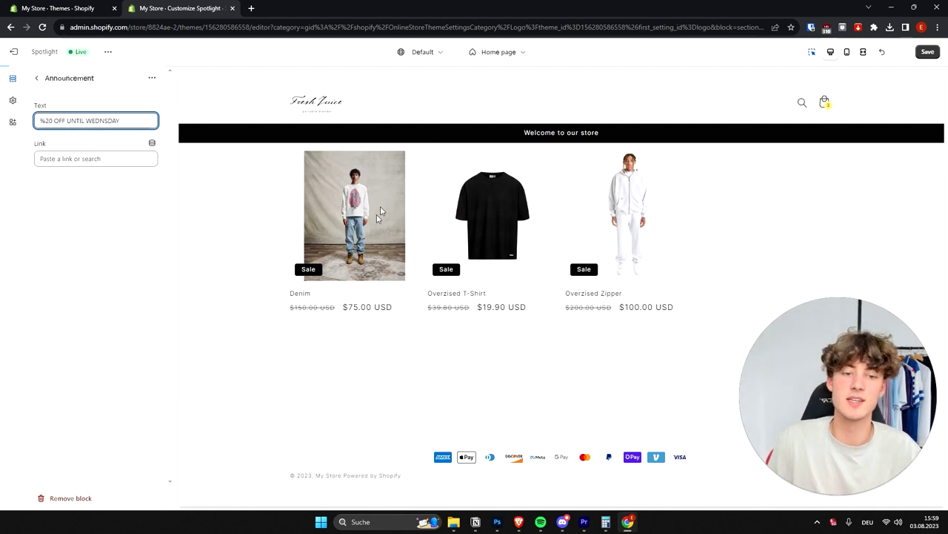
click(376, 215)
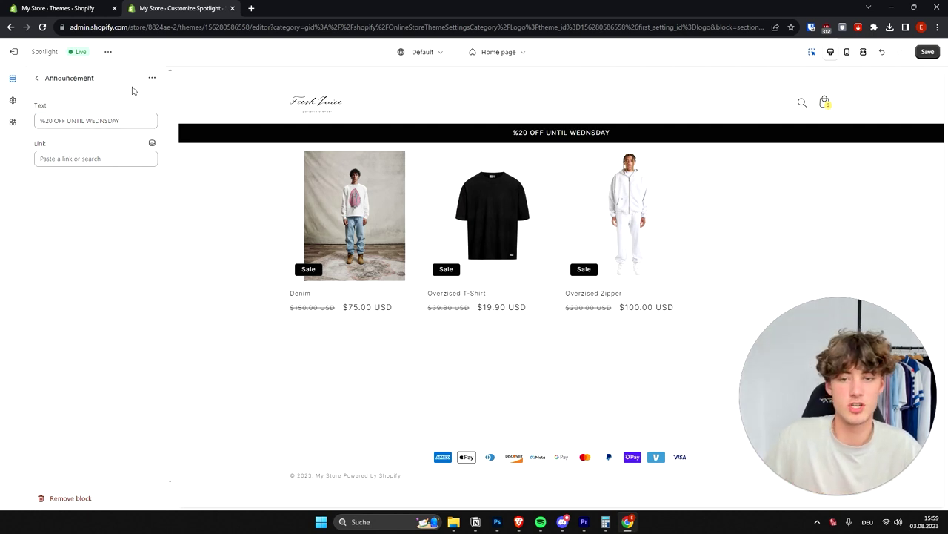
click(37, 79)
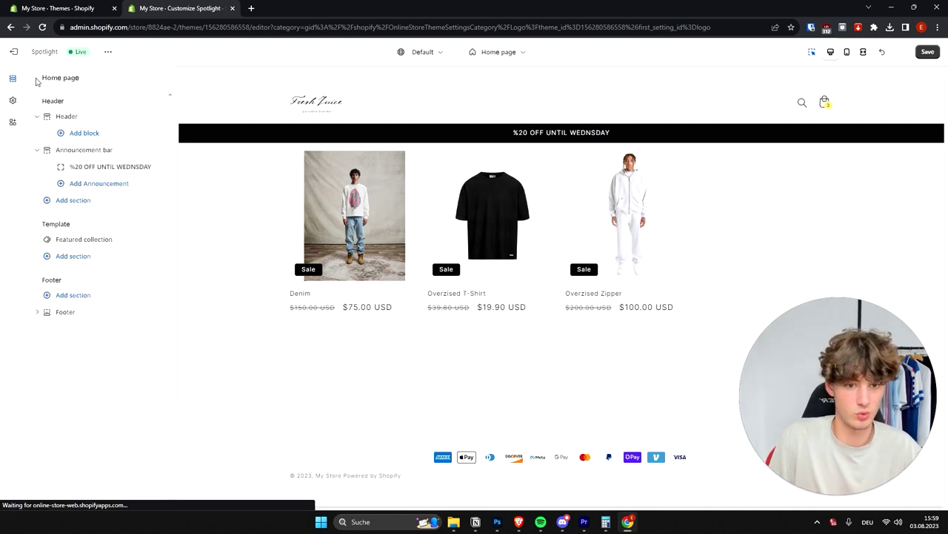
click(85, 151)
click(36, 78)
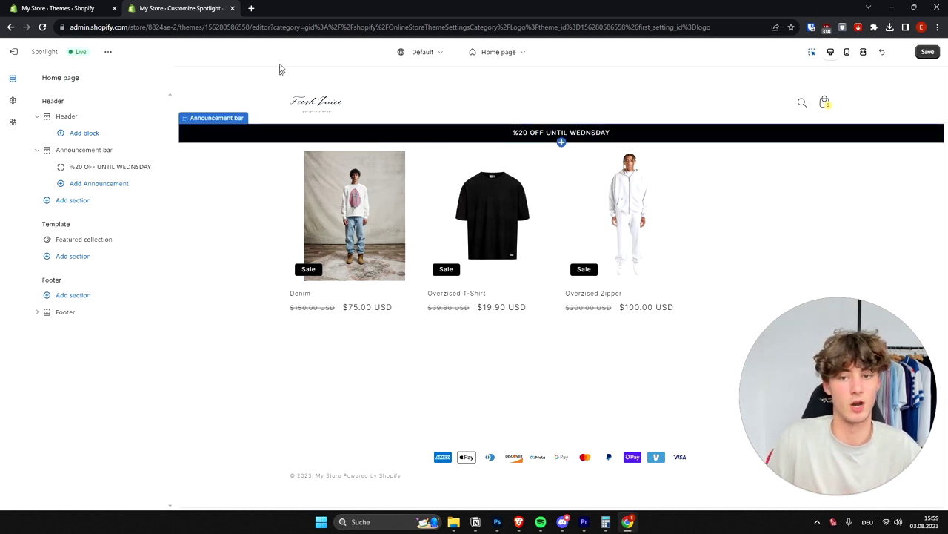
Move the announcement bar above the header and preview the store at mobile width
drag(152, 149, 146, 114)
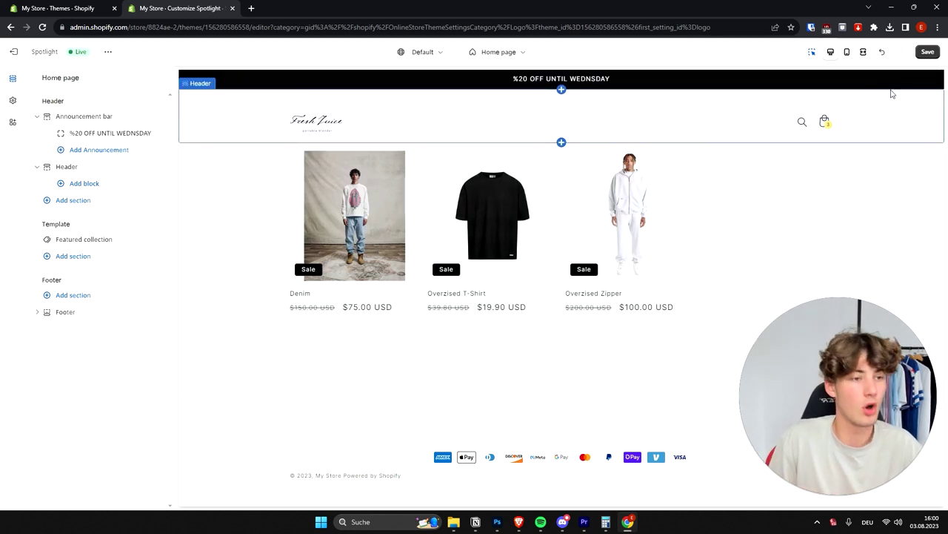
click(845, 57)
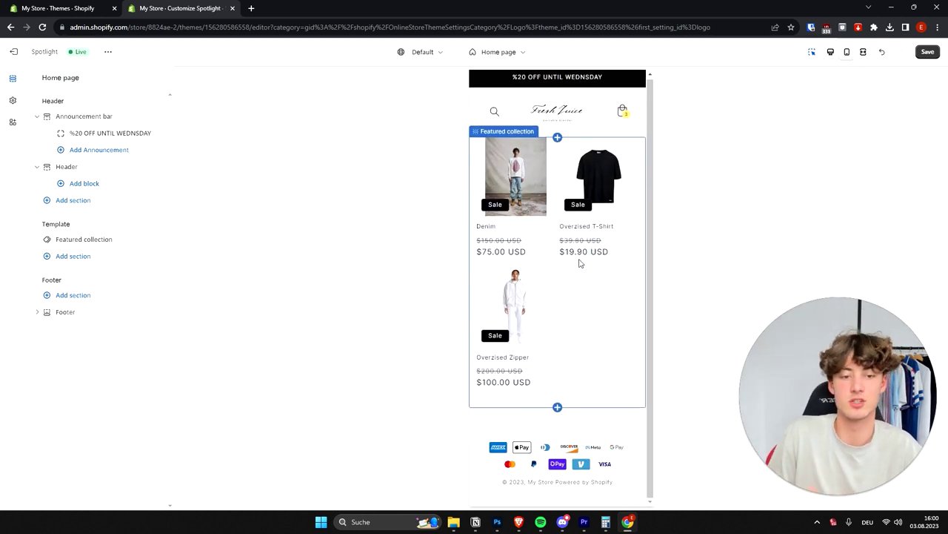
click(831, 53)
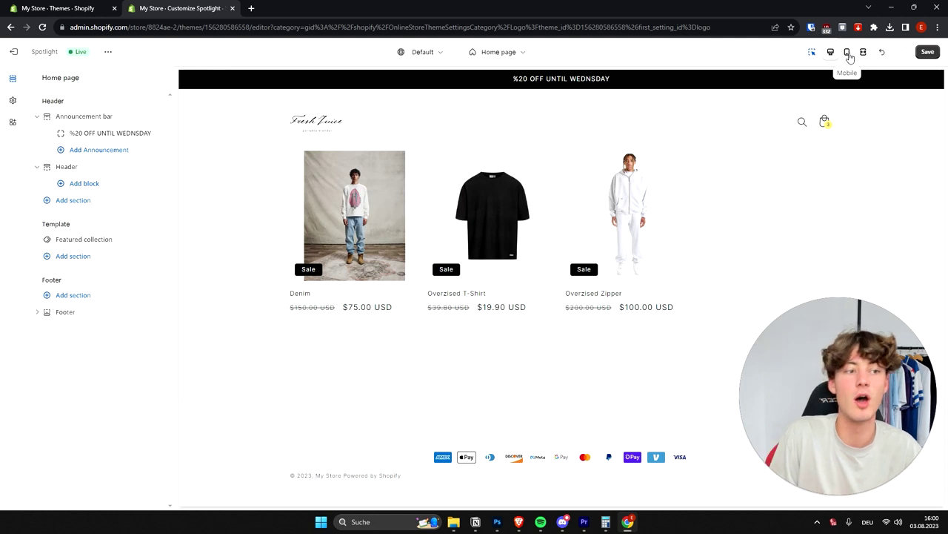
click(848, 56)
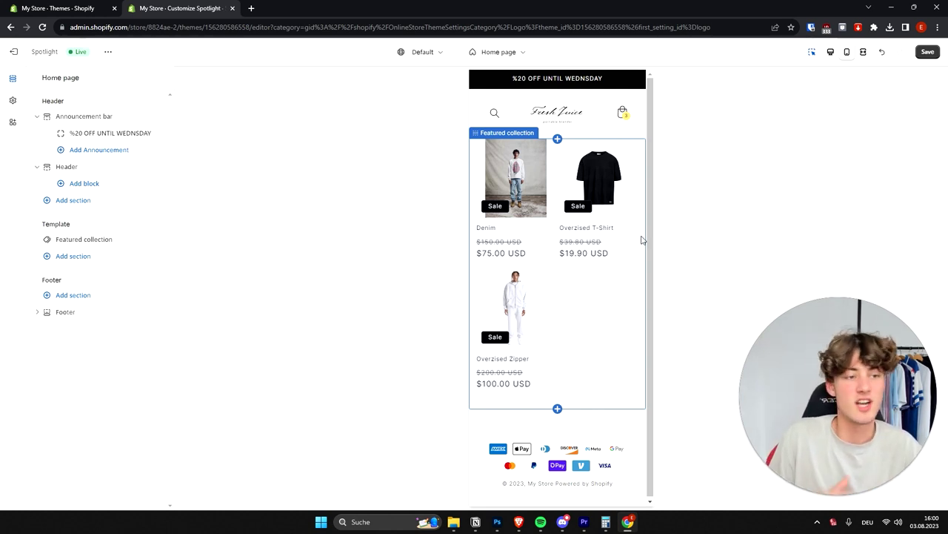
click(832, 52)
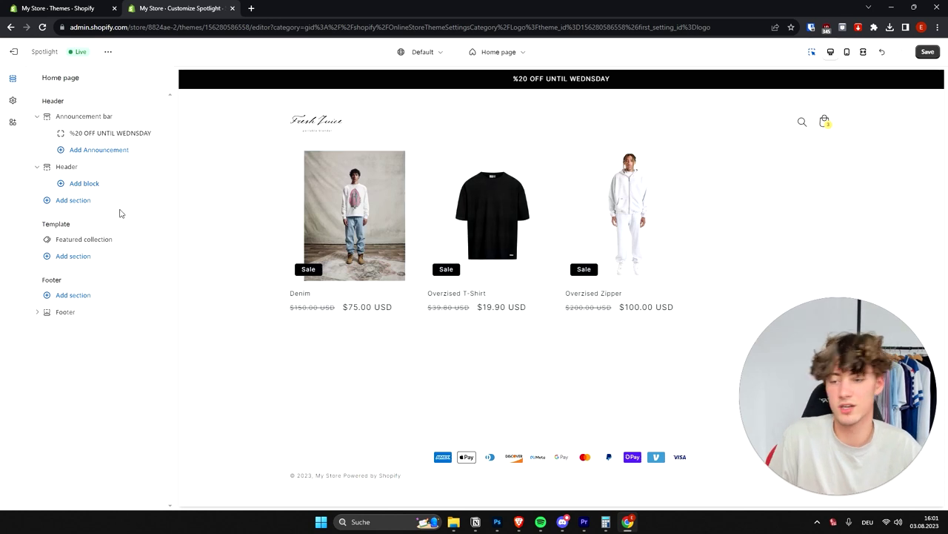
Browse the add-section picker and close it without adding anything
click(121, 260)
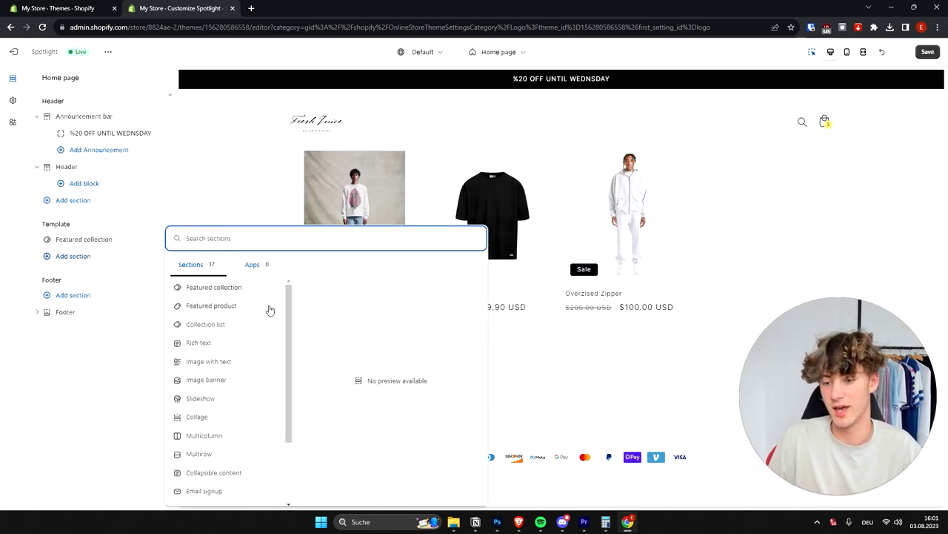
scroll(239, 430, down, 3)
scroll(221, 347, up, 1)
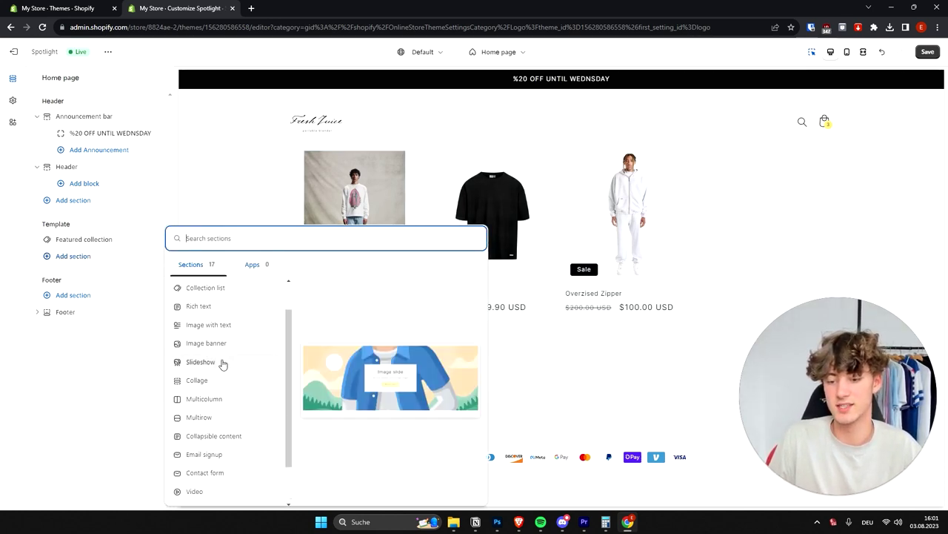
click(563, 362)
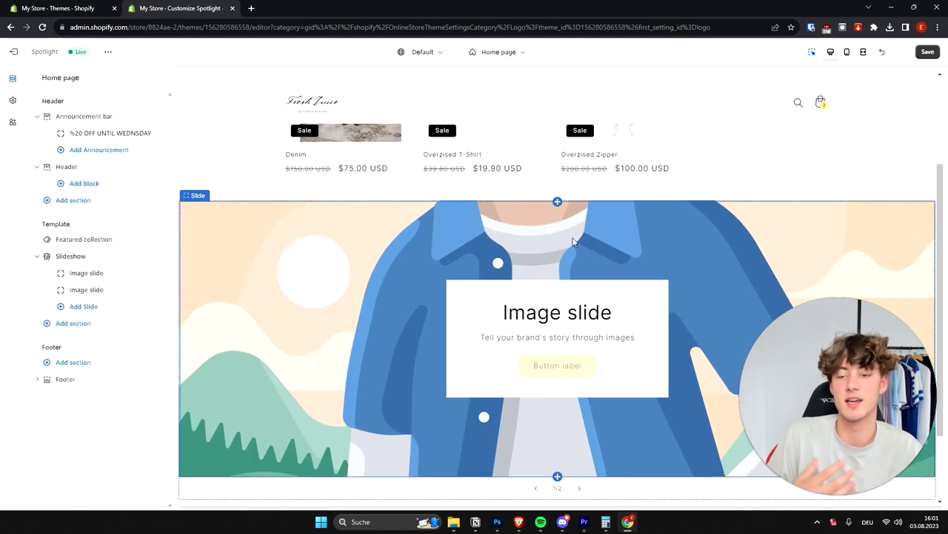
Set the image slide's picture to the Snapinsta PNG of lined-up models
click(590, 249)
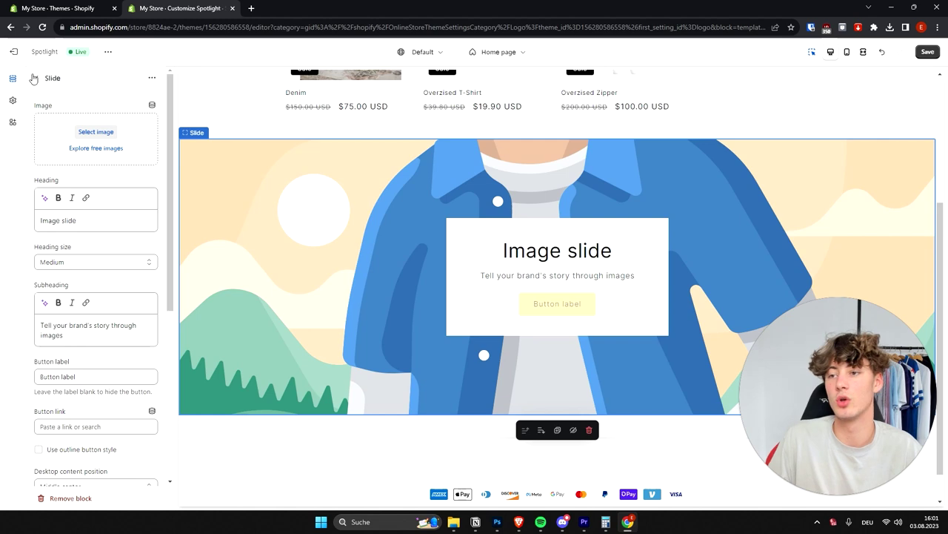
click(33, 78)
click(619, 196)
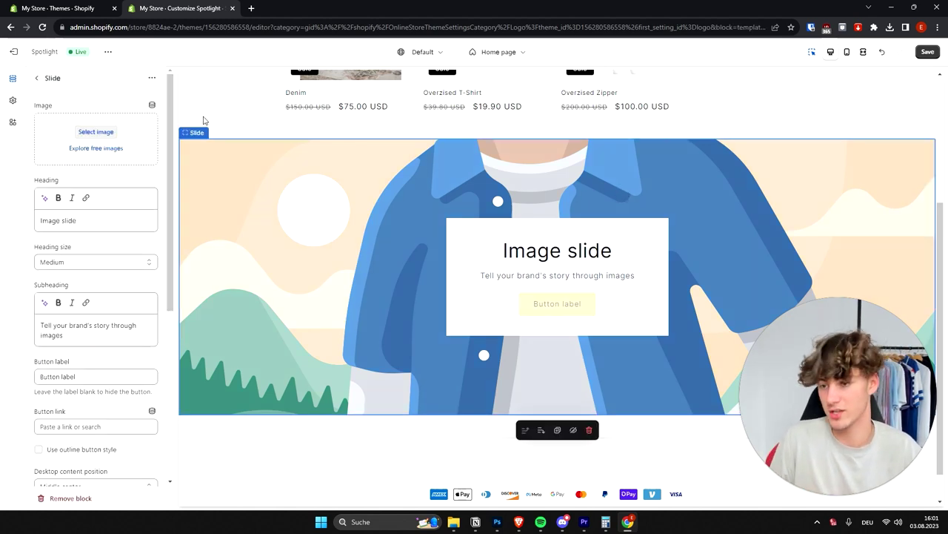
click(104, 131)
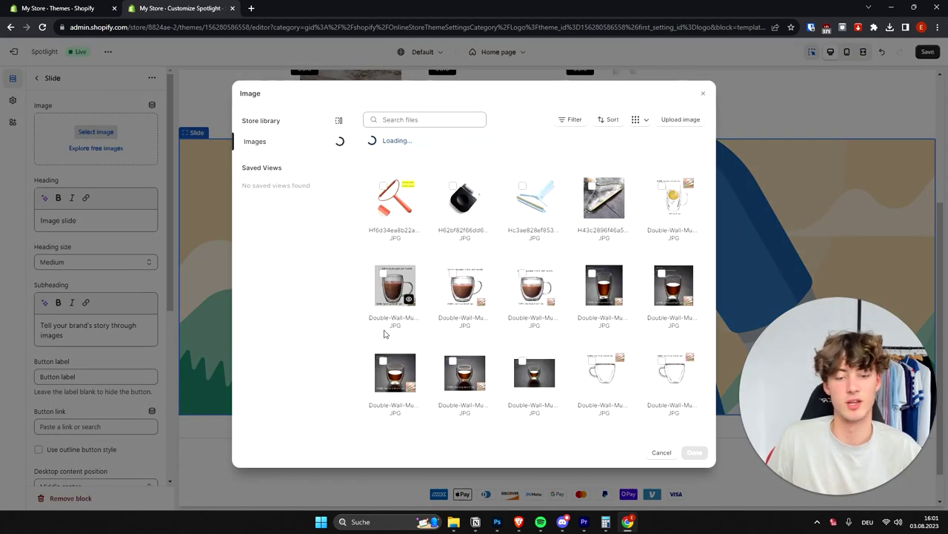
scroll(432, 333, down, 5)
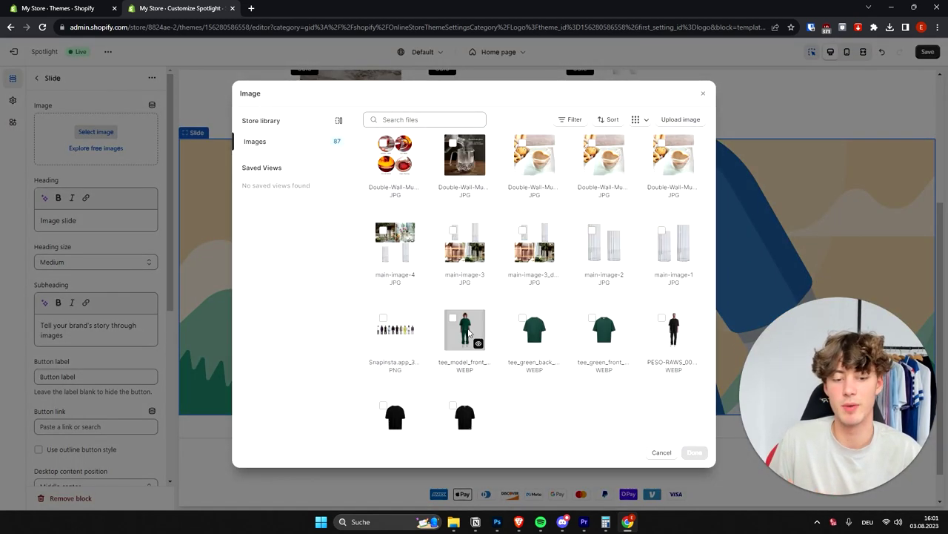
scroll(445, 296, down, 3)
click(395, 285)
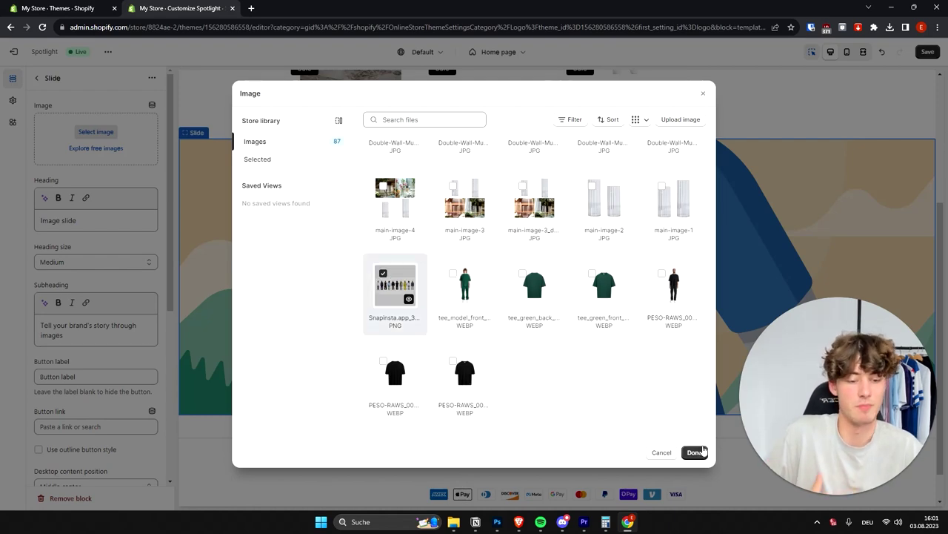
click(696, 451)
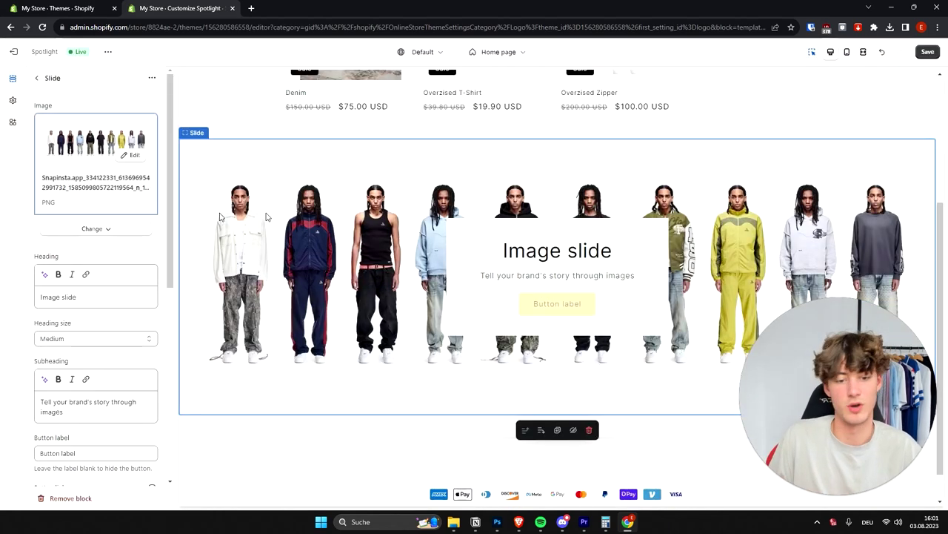
scroll(667, 192, up, 3)
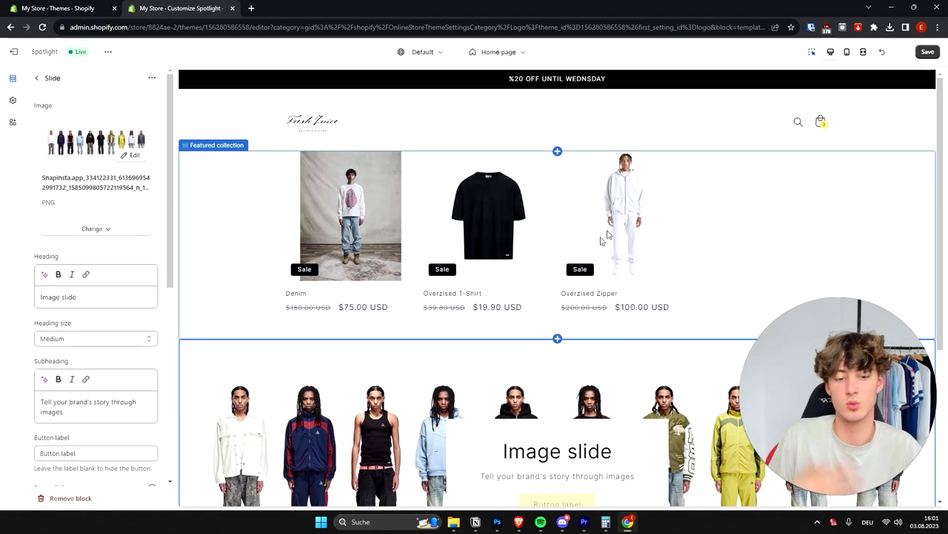
Change the slide heading from 'Image slide' to 'Lorem Ipsum'
scroll(608, 235, down, 4)
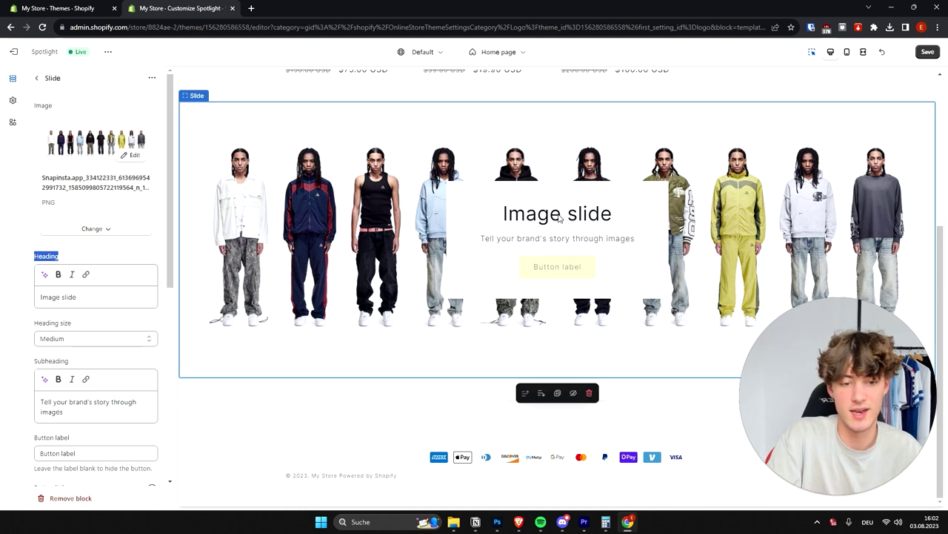
click(96, 296)
key(ctrl+a)
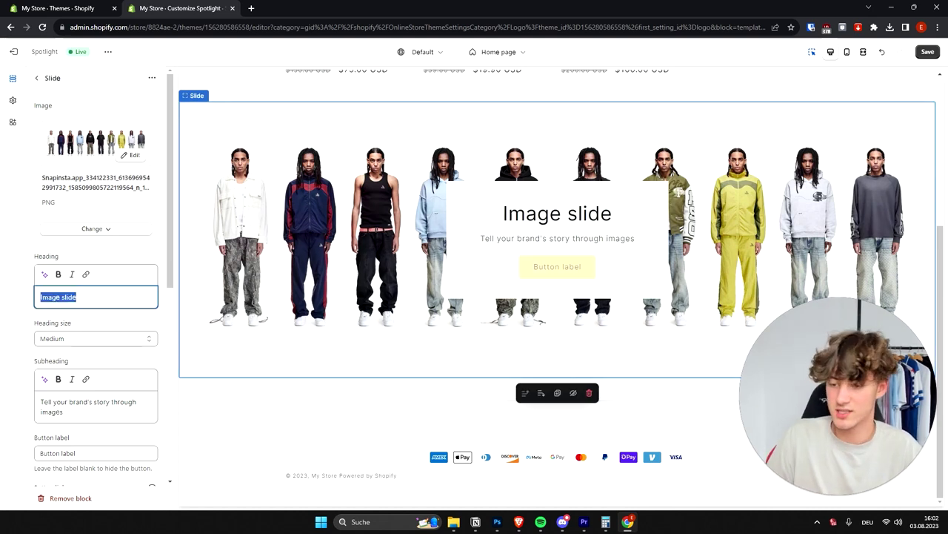
key(BackSpace)
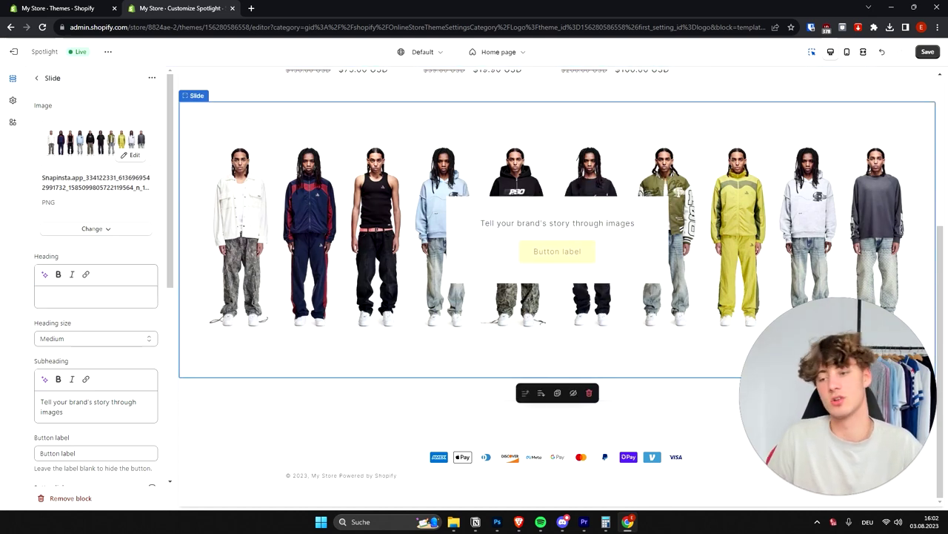
text(Lorem Ipsum)
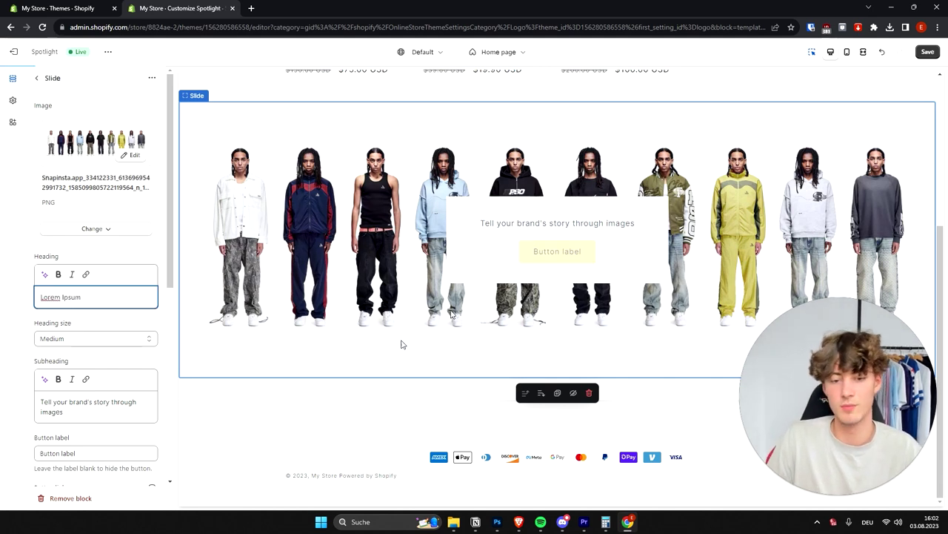
Try the Large, Medium and Small heading sizes, leaving the heading at Medium
scroll(81, 312, down, 3)
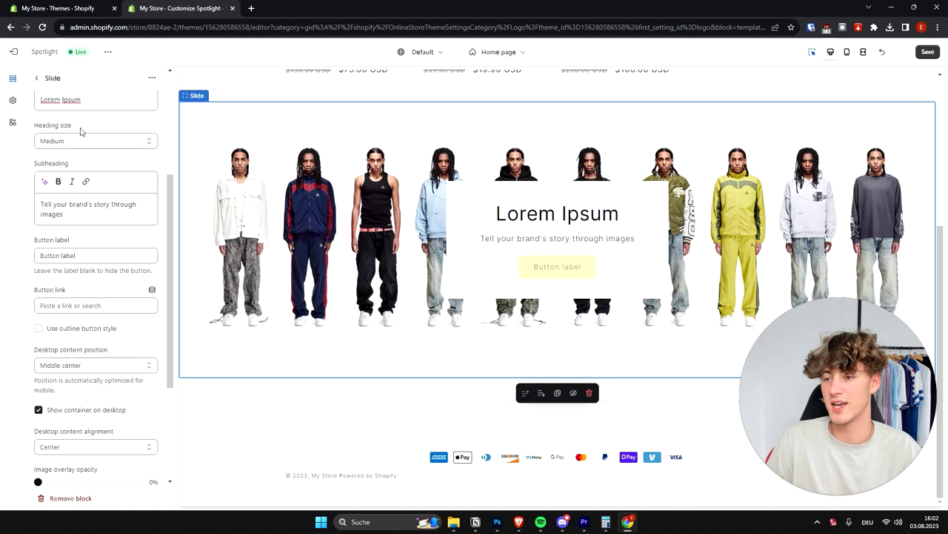
double_click(80, 133)
click(72, 169)
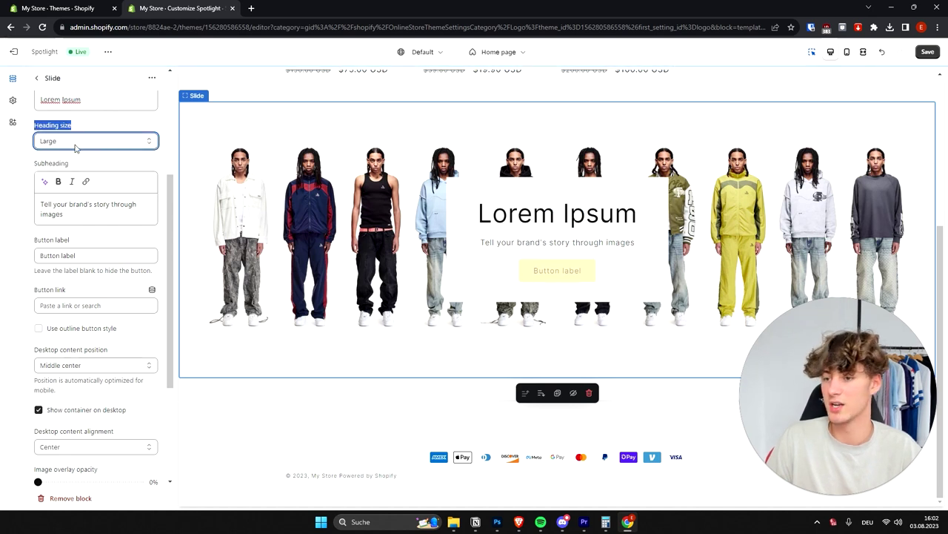
click(74, 140)
click(46, 162)
click(74, 140)
click(43, 152)
click(74, 141)
click(73, 163)
scroll(75, 237, up, 2)
click(75, 240)
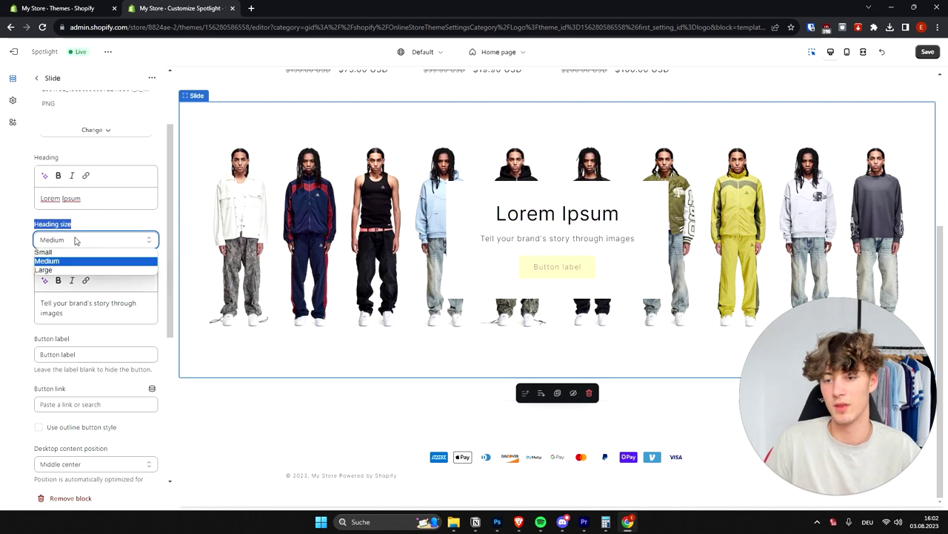
click(58, 262)
click(42, 269)
Select the slide's subheading text, then move on to the button label field
triple_click(64, 312)
click(63, 312)
triple_click(64, 311)
click(64, 312)
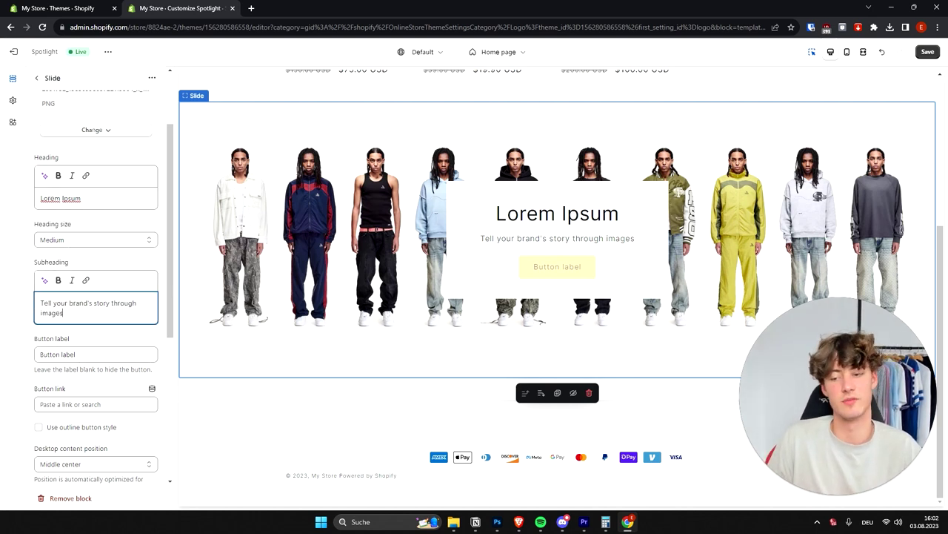
drag(110, 336, 38, 340)
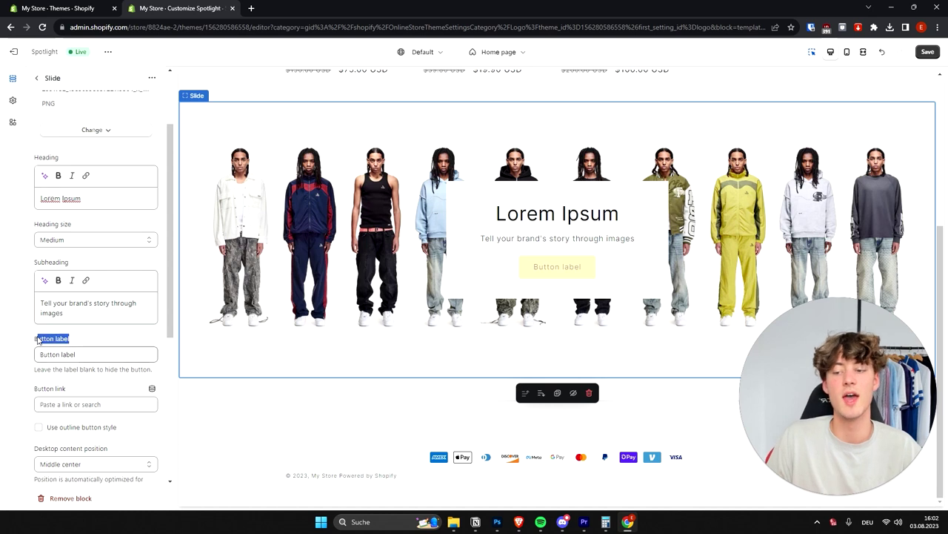
drag(204, 353, 560, 257)
click(129, 348)
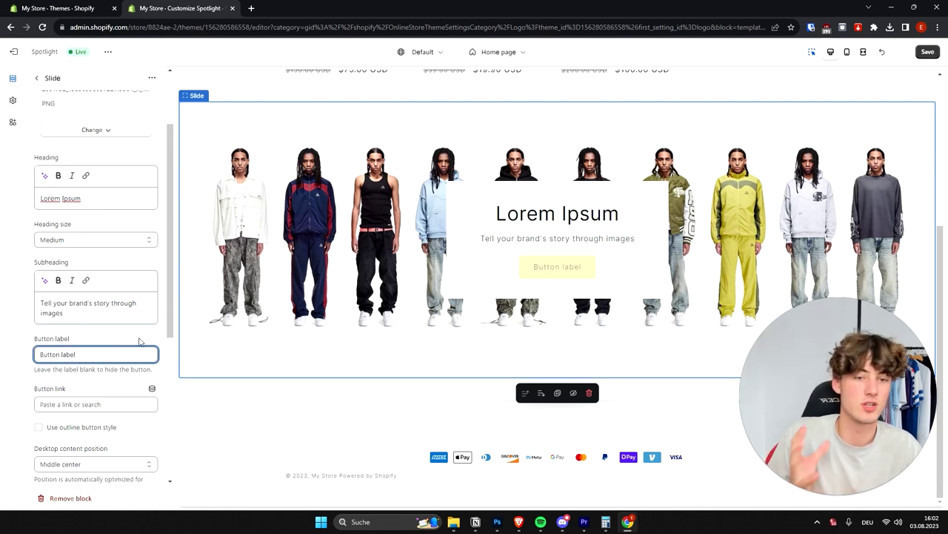
Link the slide button to the Oversized T-Shirt product and follow it to the product page
scroll(94, 360, down, 2)
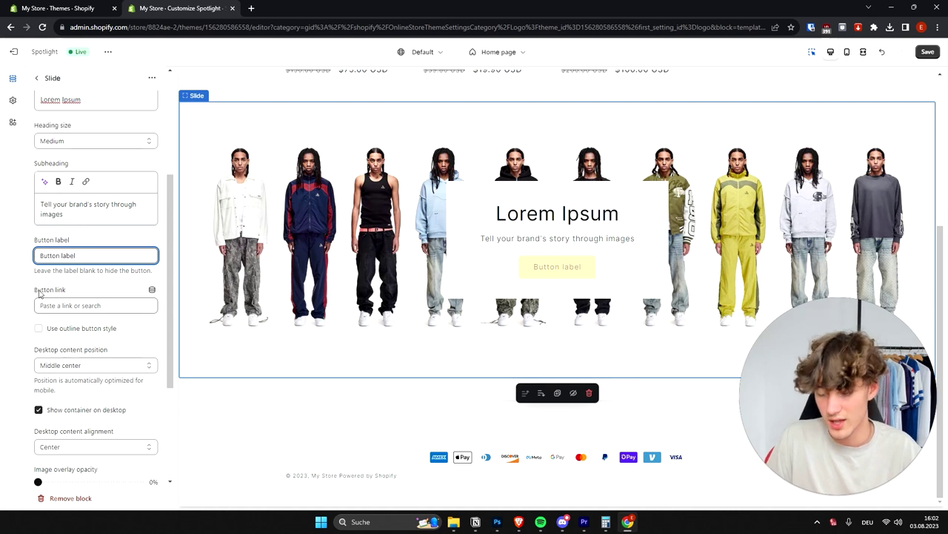
drag(33, 295, 62, 293)
click(63, 305)
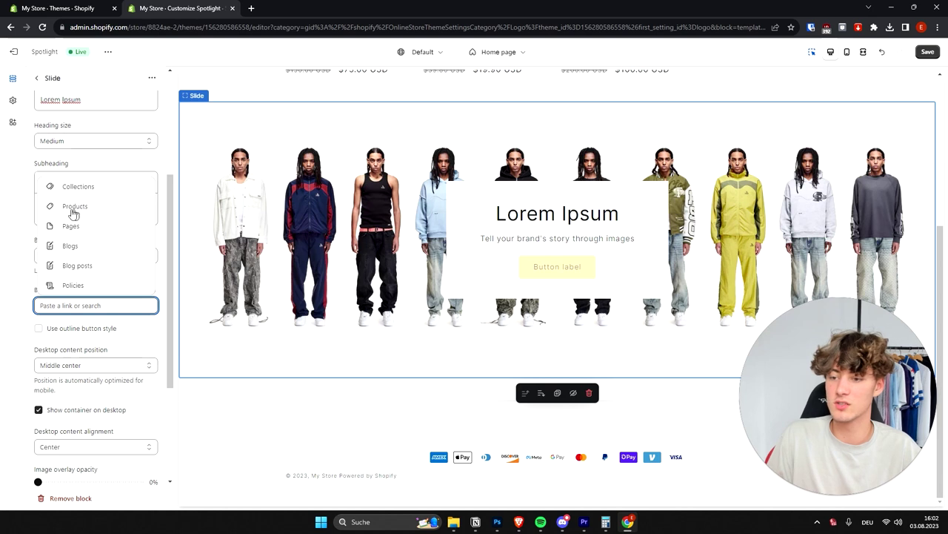
click(71, 208)
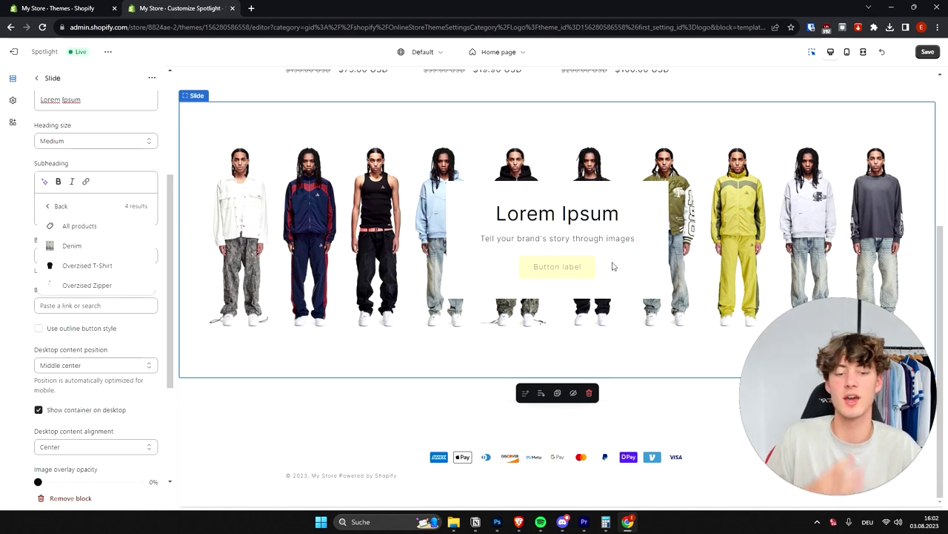
click(83, 266)
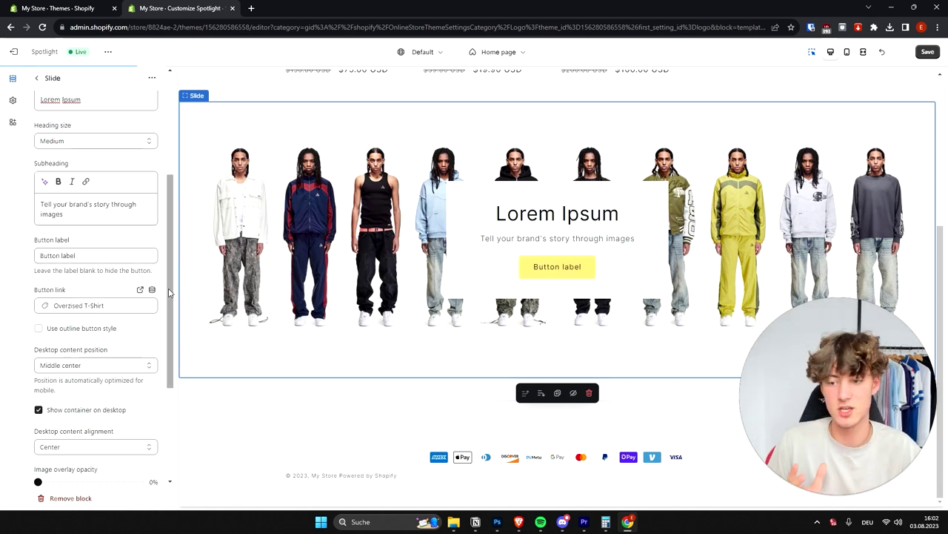
click(563, 271)
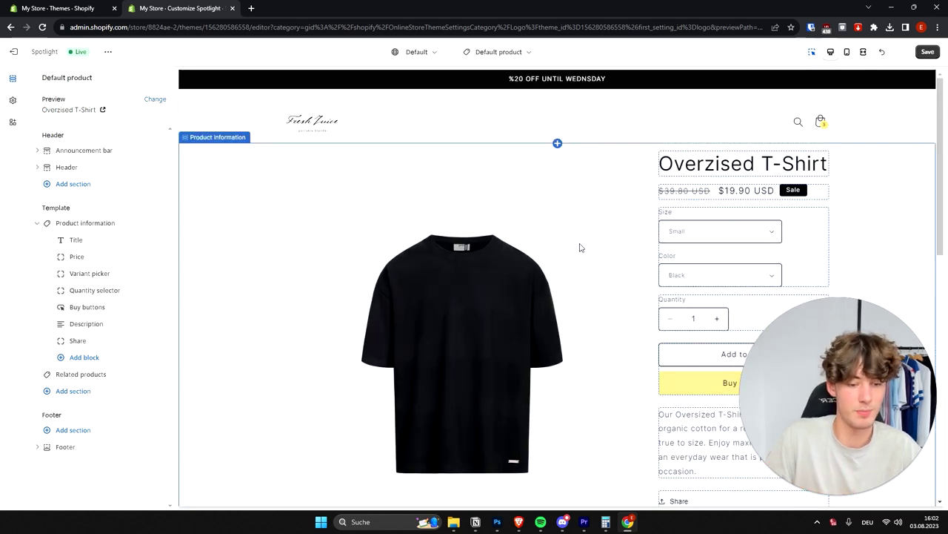
Scroll through the Oversized T-Shirt product page preview, then select the logo header
scroll(597, 219, down, 5)
scroll(599, 221, down, 3)
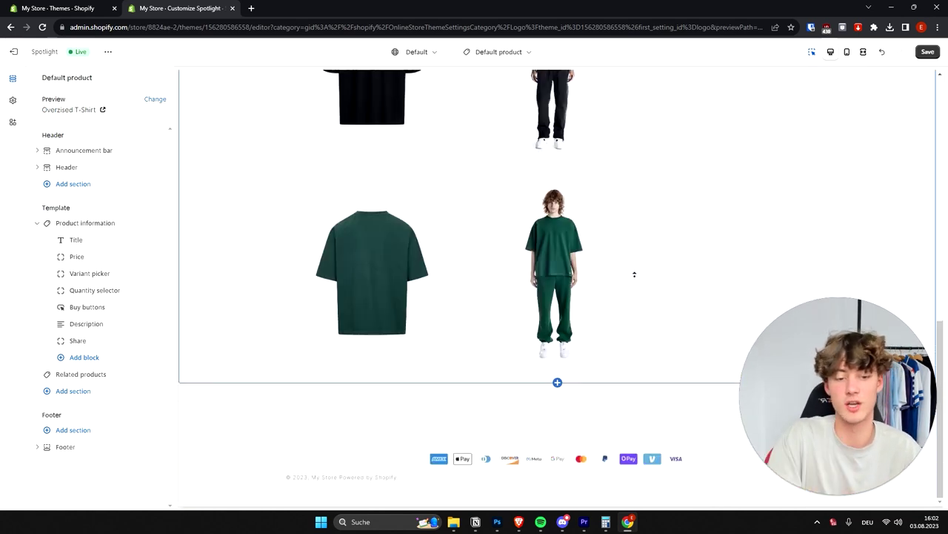
scroll(637, 222, up, 10)
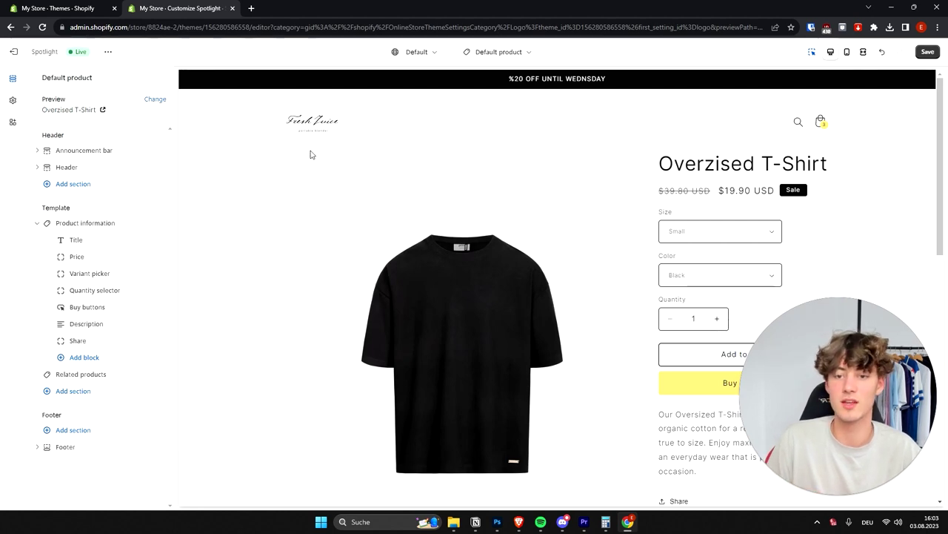
click(330, 132)
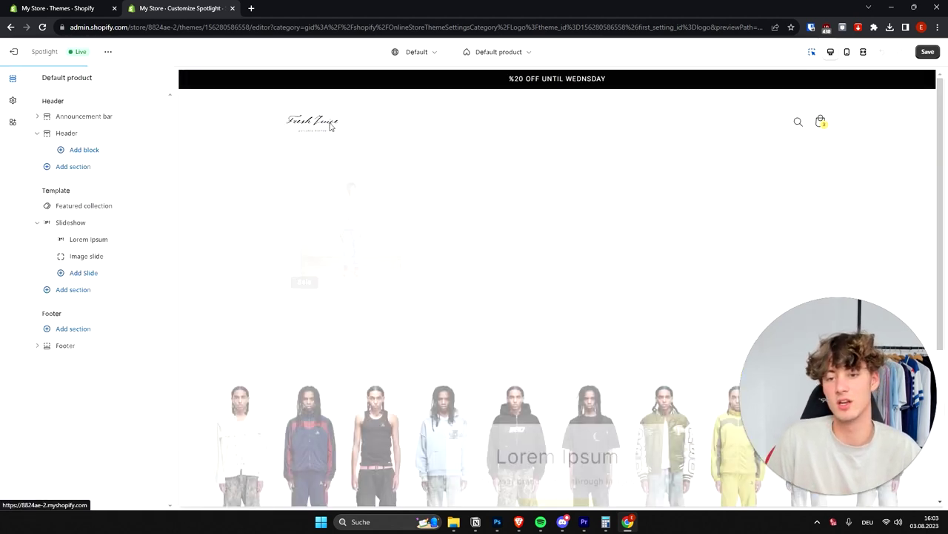
Add a Multicolumn section to the home page and open its settings
scroll(557, 345, down, 3)
scroll(576, 219, up, 3)
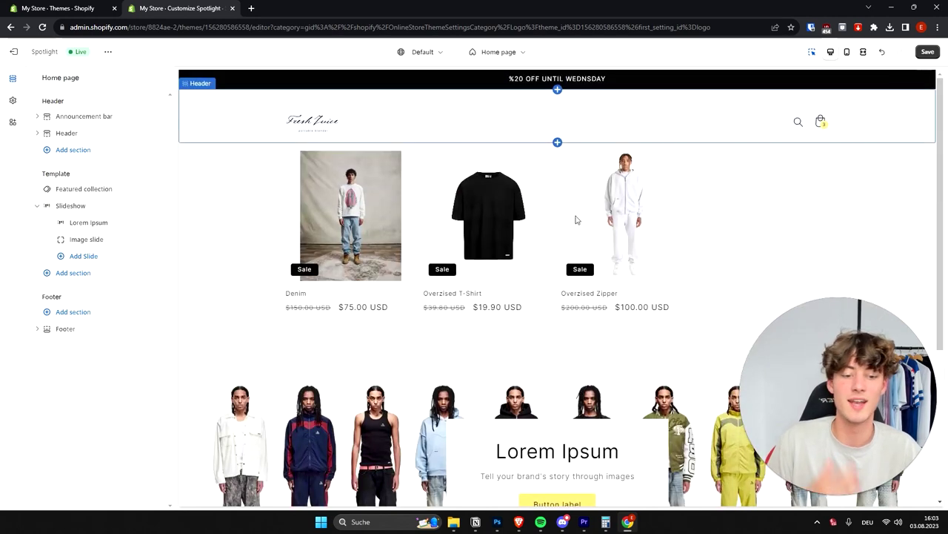
click(67, 273)
scroll(257, 349, down, 2)
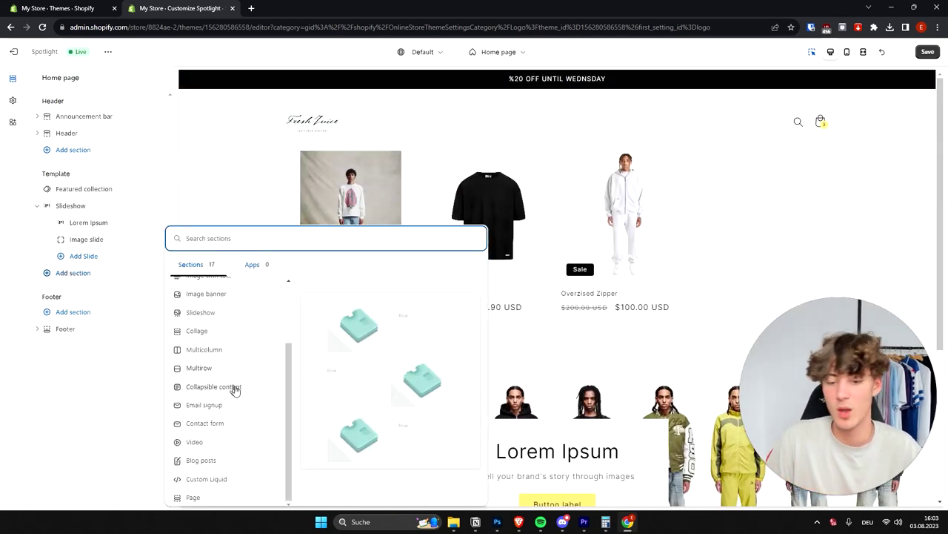
click(224, 356)
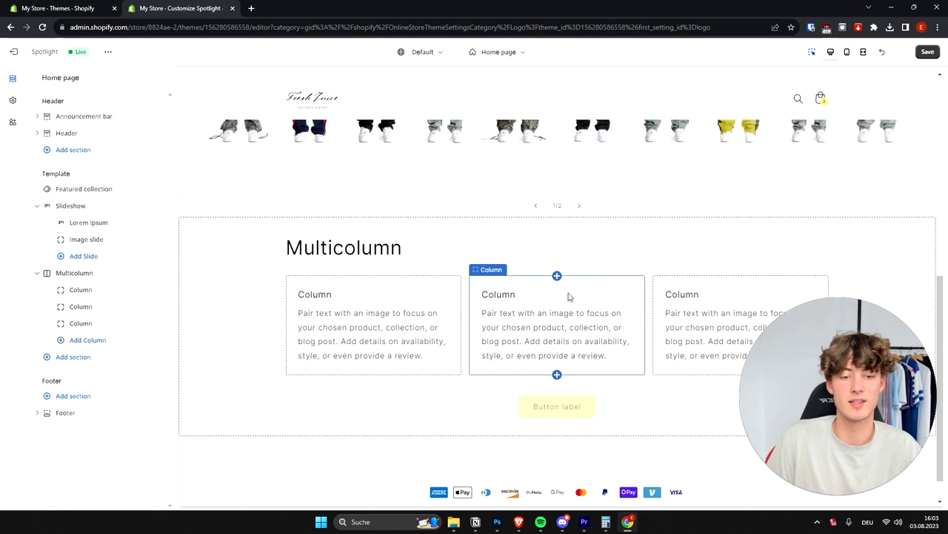
scroll(341, 246, down, 2)
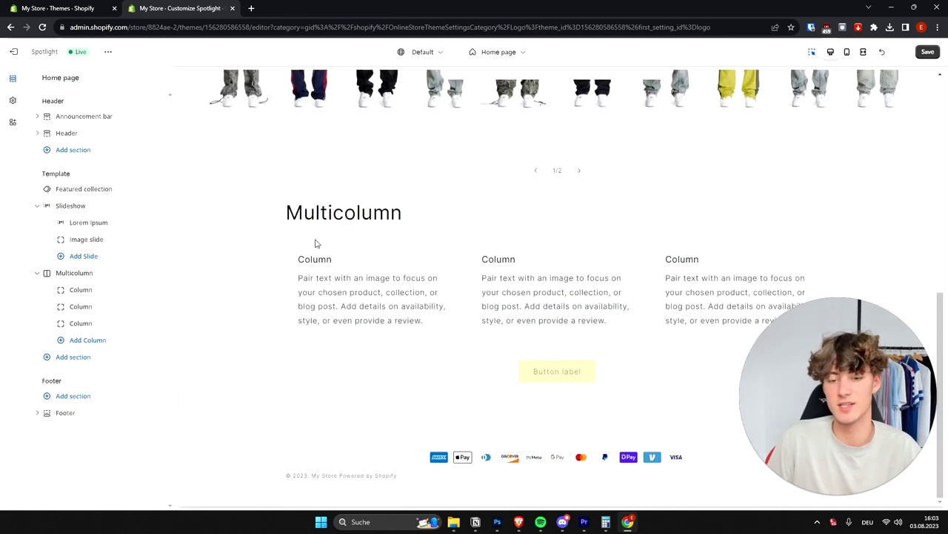
click(334, 194)
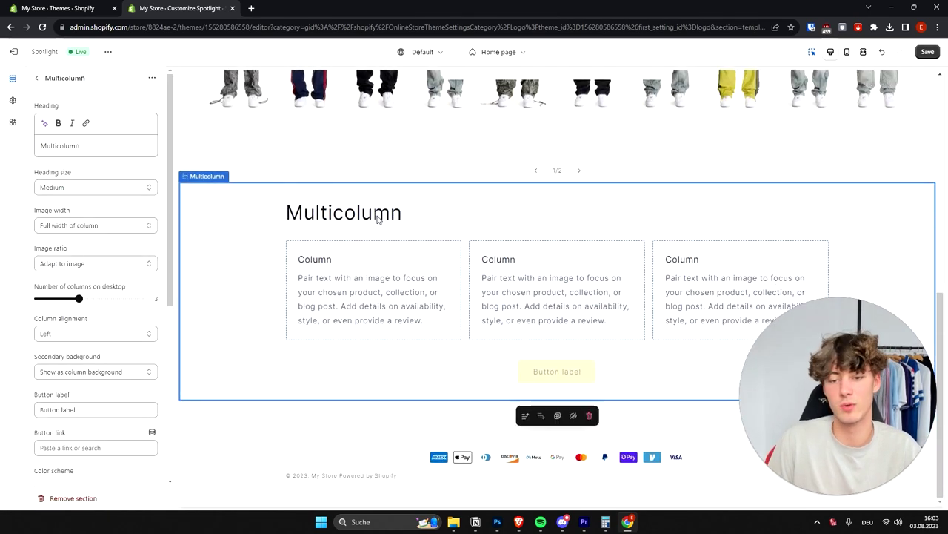
scroll(413, 223, up, 4)
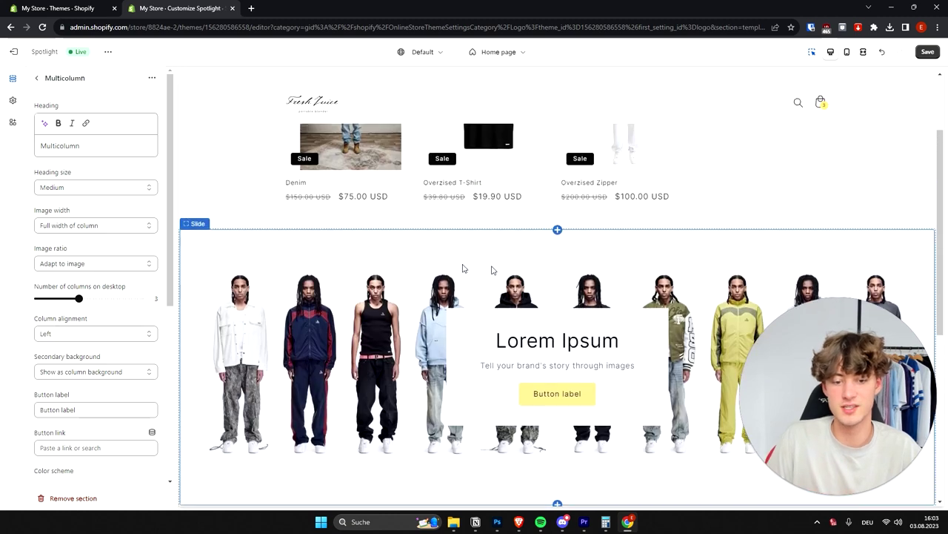
Return to the section list and drag Multicolumn above the Slideshow
click(37, 80)
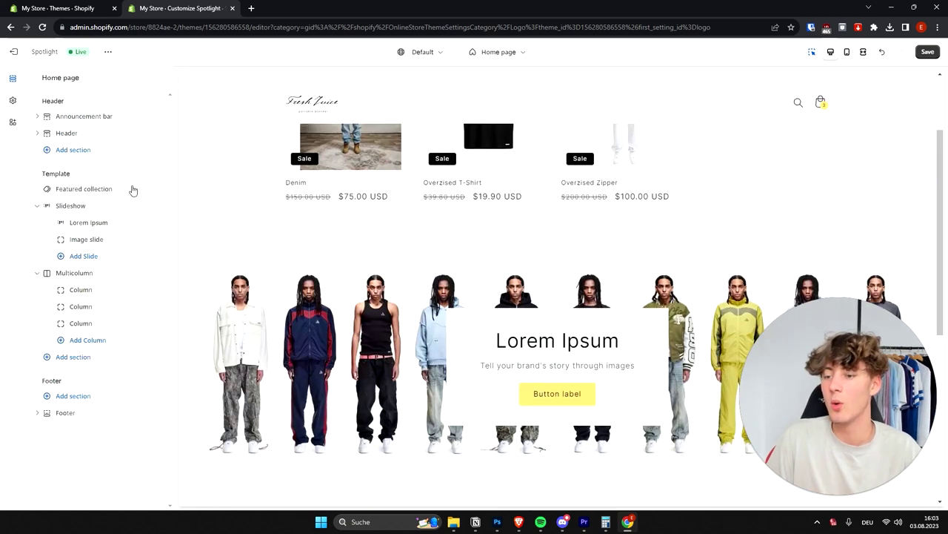
mouse_move(76, 273)
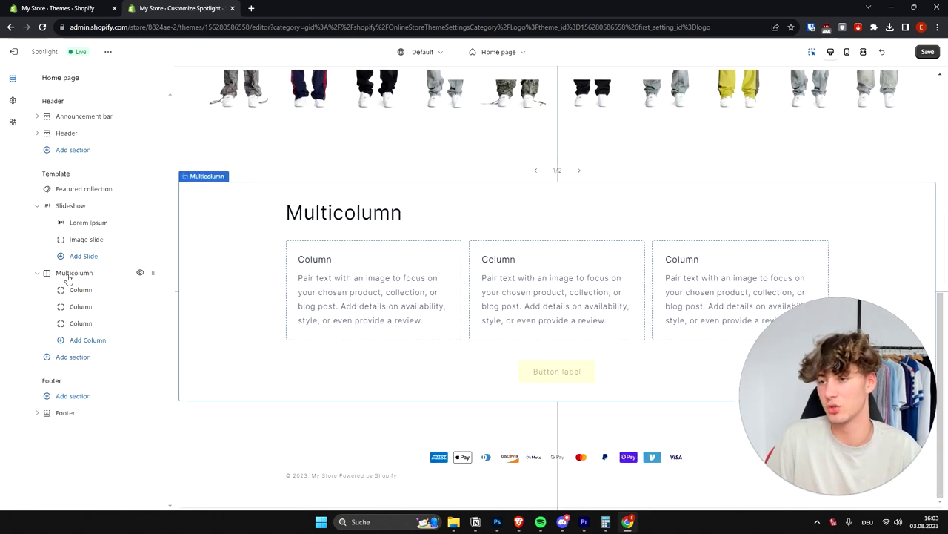
drag(144, 275, 159, 205)
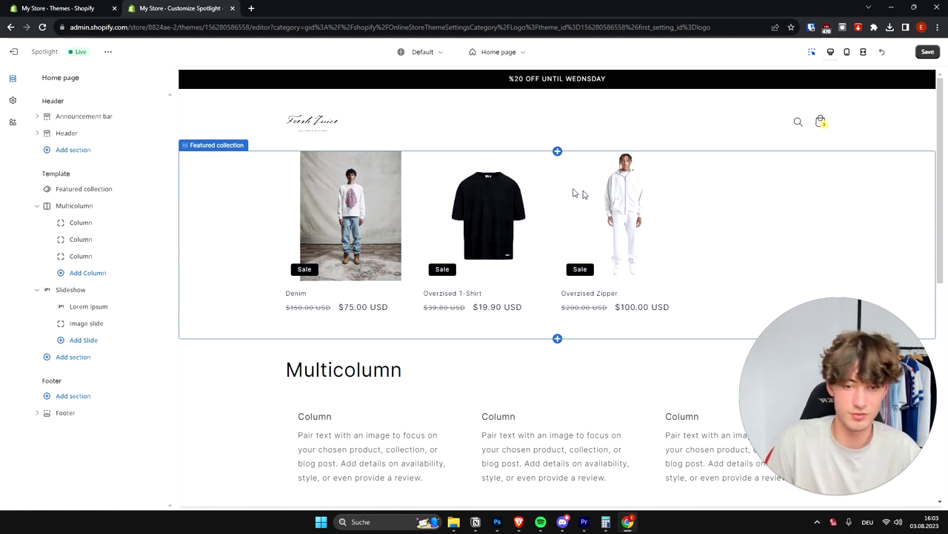
Check the new Multicolumn position in the preview and open its settings
scroll(582, 194, down, 2)
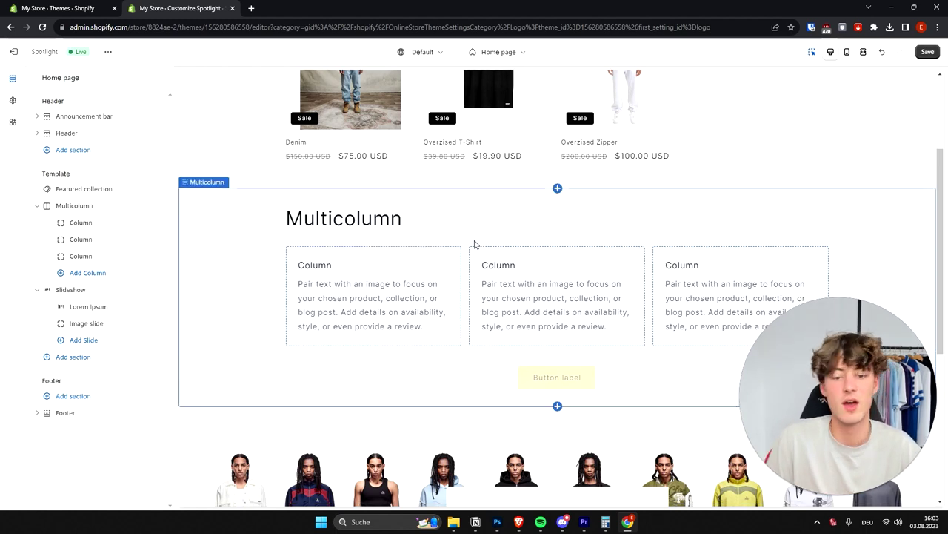
scroll(478, 237, down, 4)
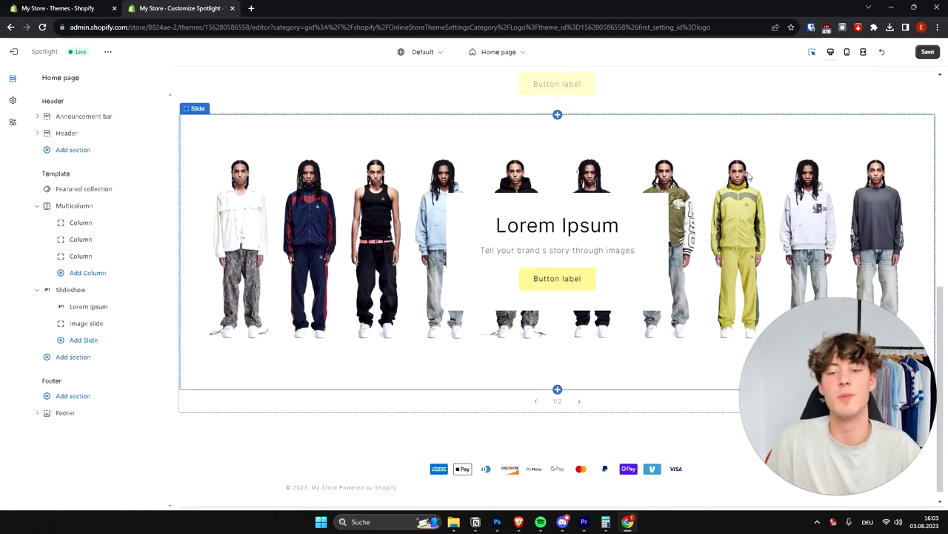
scroll(751, 175, up, 10)
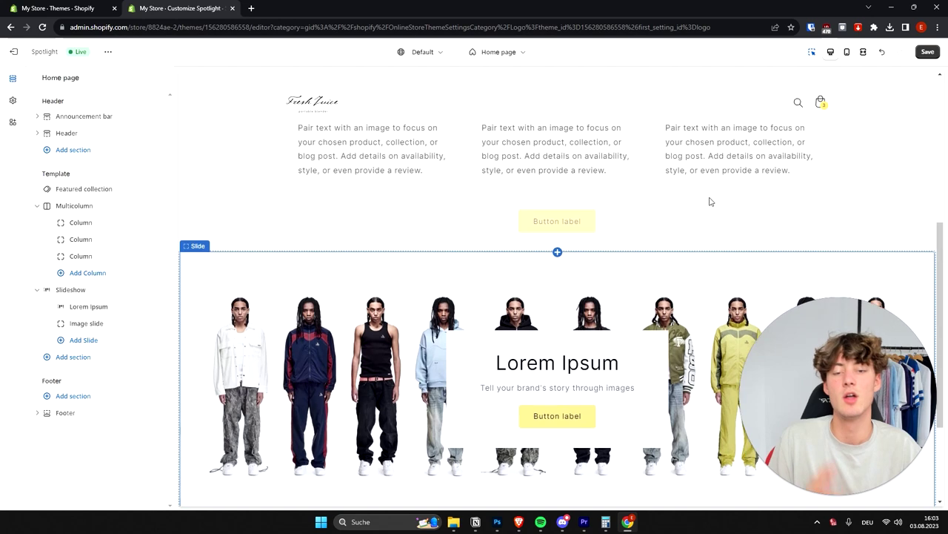
click(630, 363)
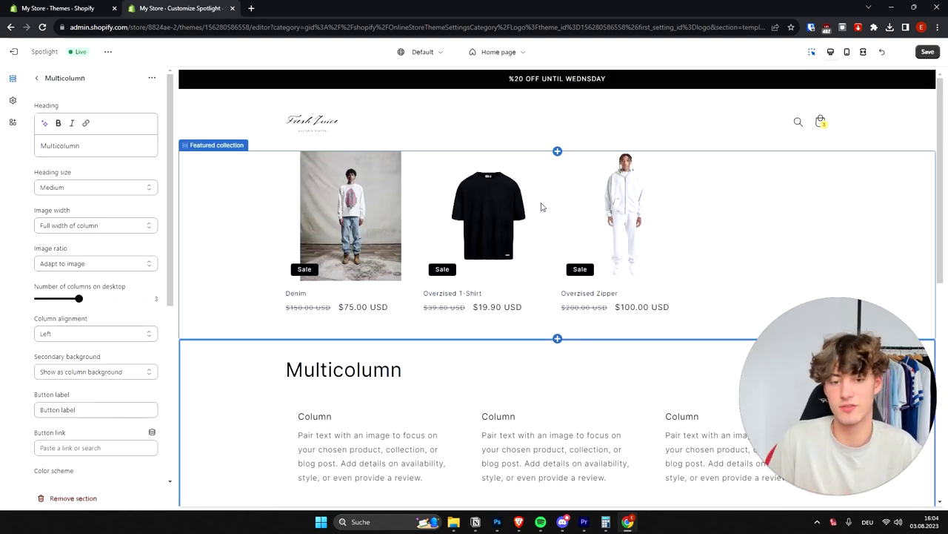
Open the Overzised T-Shirt's Default product template from the featured collection
click(489, 215)
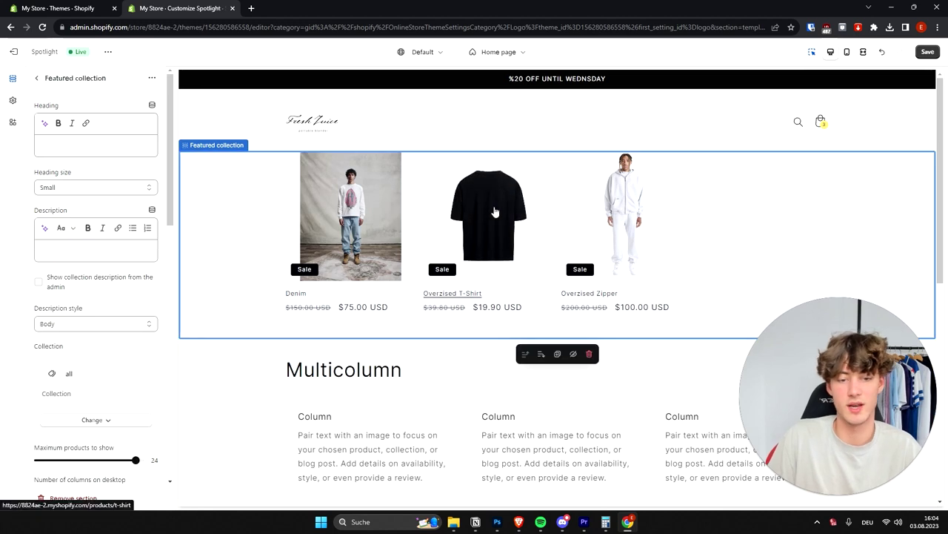
click(492, 216)
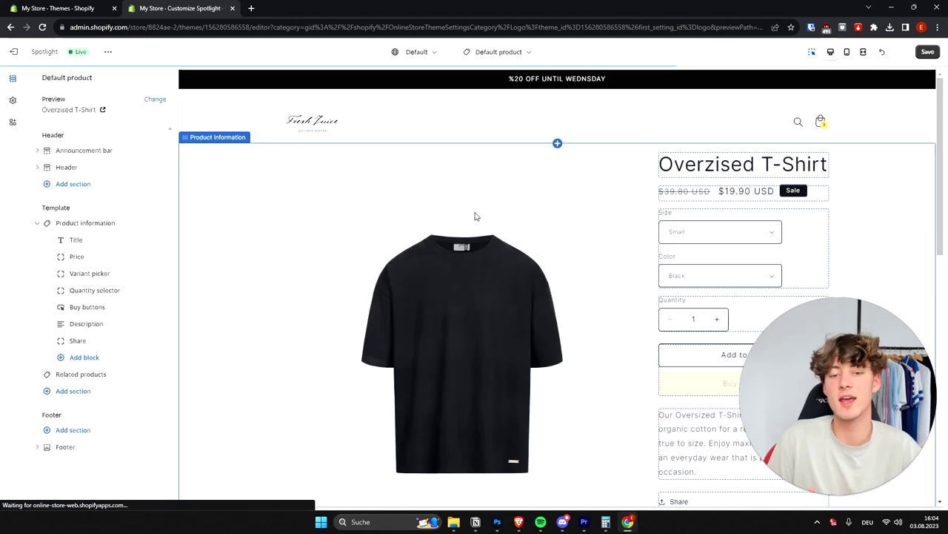
scroll(619, 237, down, 5)
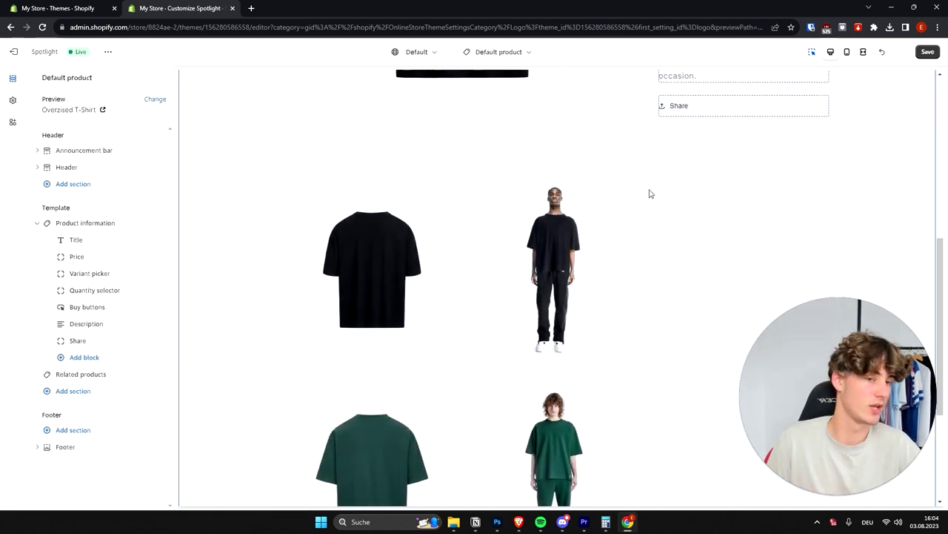
scroll(652, 222, down, 5)
scroll(642, 176, up, 10)
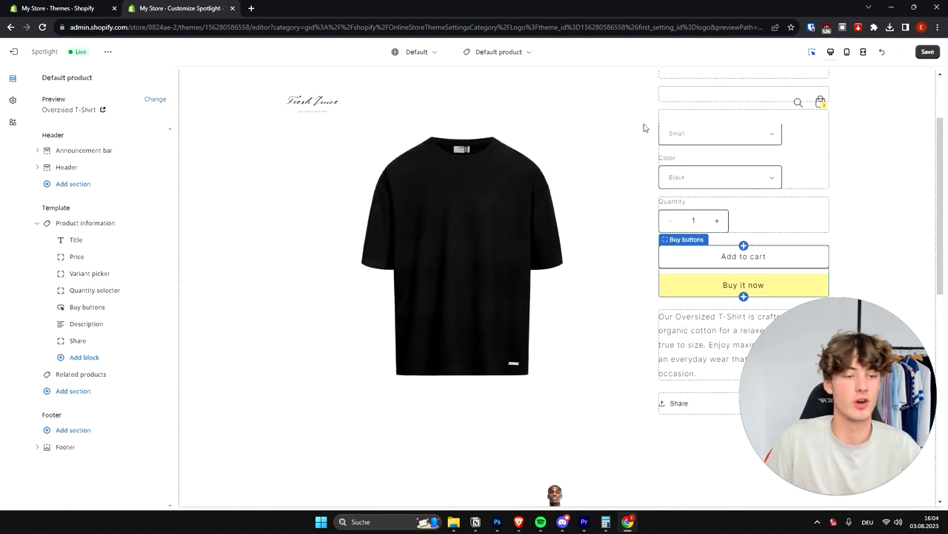
Inspect the description, buy buttons and Share blocks, then return to the template's section list
click(697, 363)
click(710, 279)
scroll(723, 244, down, 3)
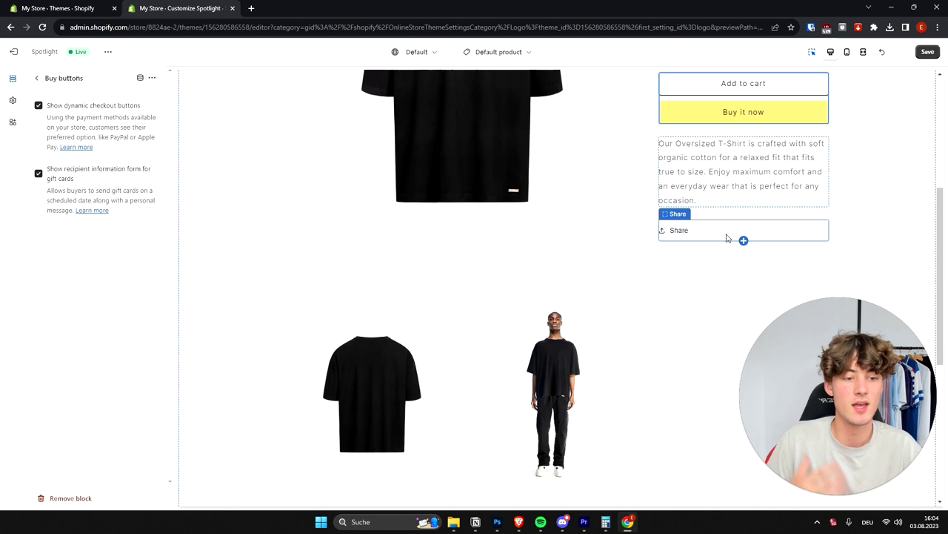
click(727, 237)
click(692, 316)
click(670, 190)
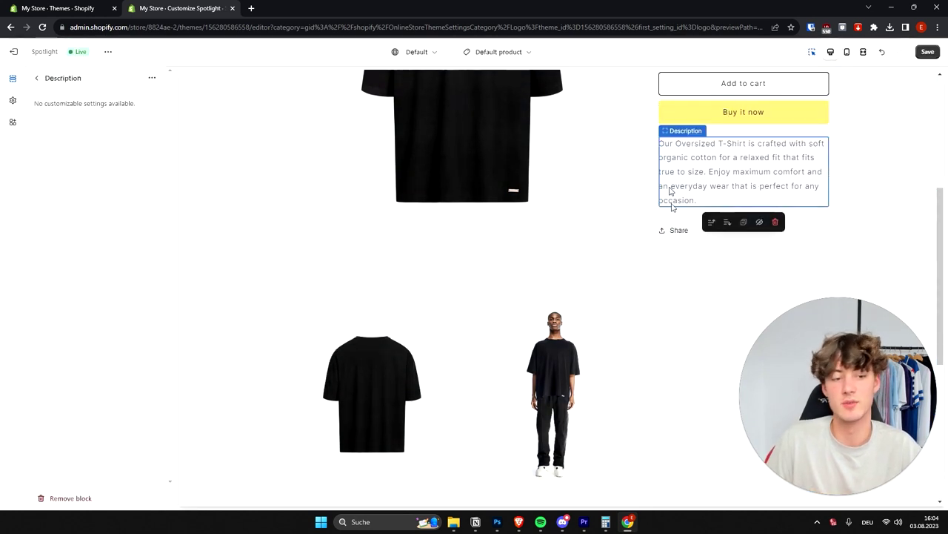
click(703, 235)
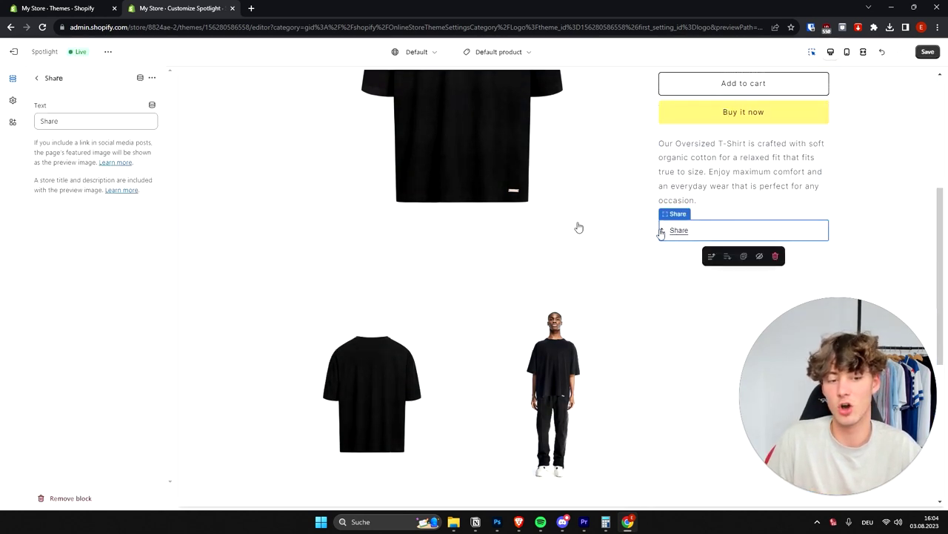
click(36, 77)
scroll(474, 243, down, 5)
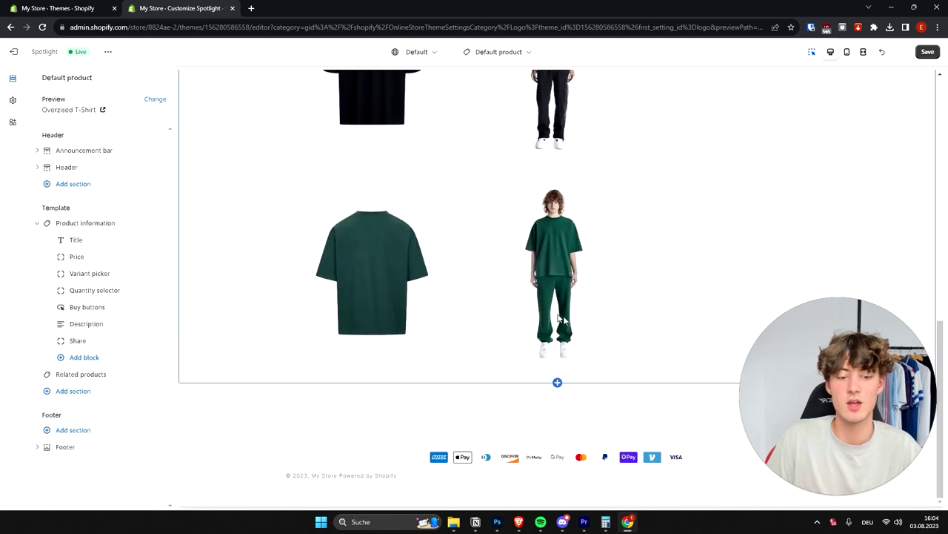
click(552, 383)
Add a Collapsible content section to the product page and rename its heading to 'FAQ'
scroll(621, 328, down, 2)
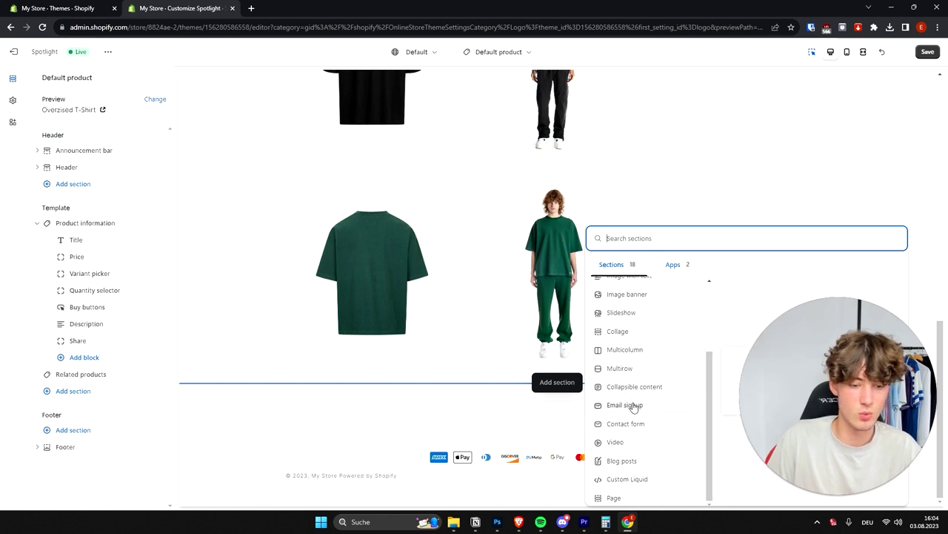
click(545, 328)
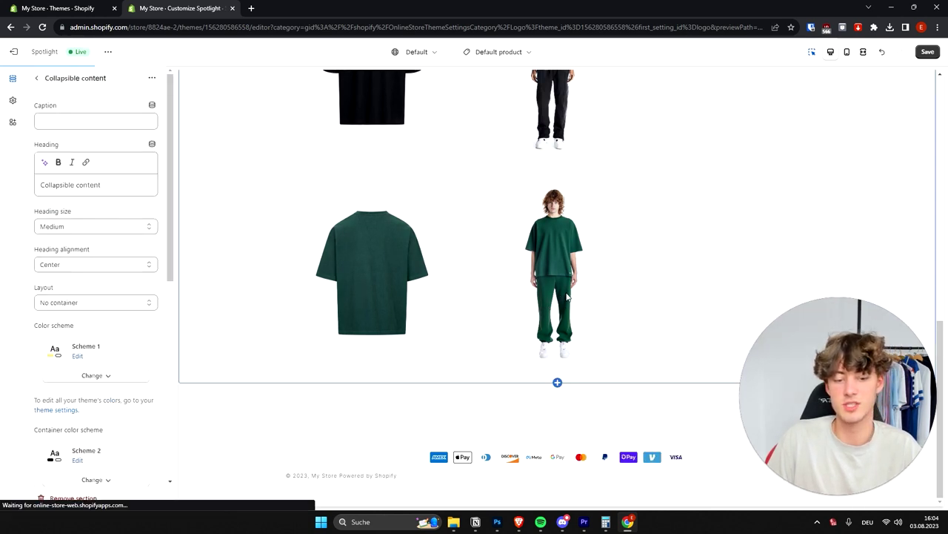
click(528, 274)
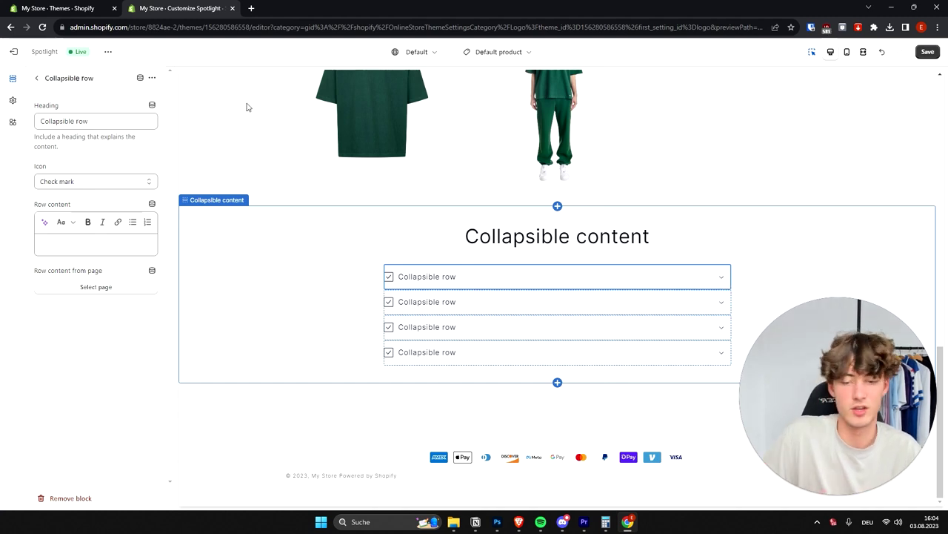
click(552, 240)
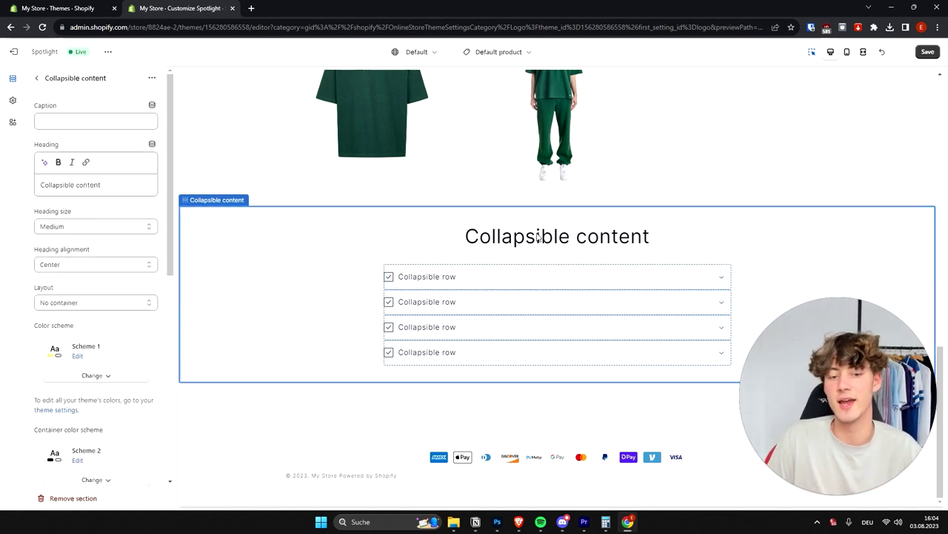
click(97, 184)
key(ctrl+a)
text(FAQA)
key(BackSpace)
Set the first row to 'How long does shipping take?' with the answer '1 - 2 weeks'
click(464, 295)
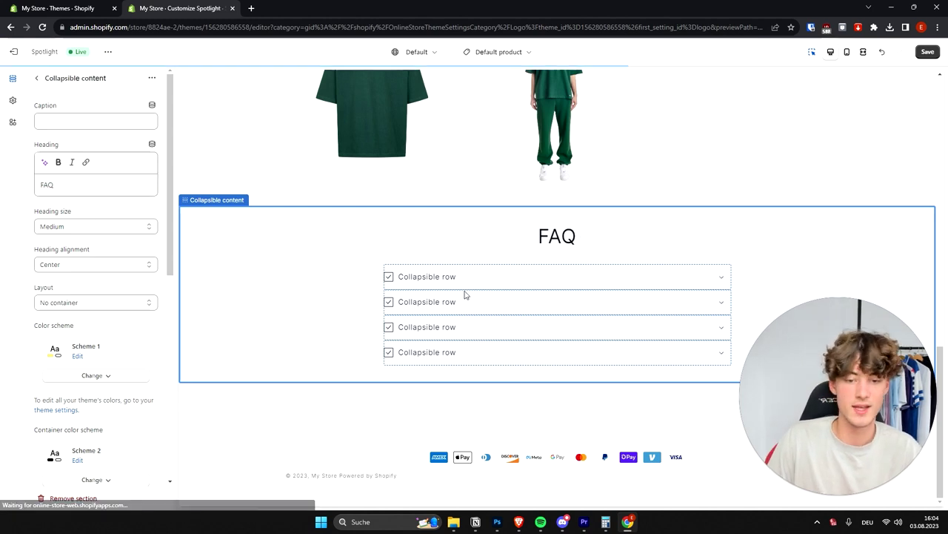
click(447, 287)
click(97, 121)
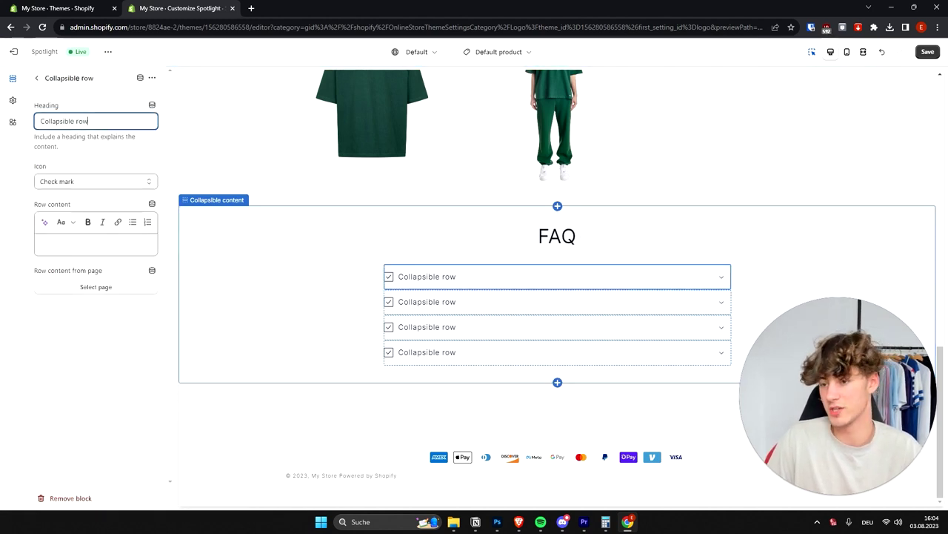
key(ctrl+a)
text(How long)
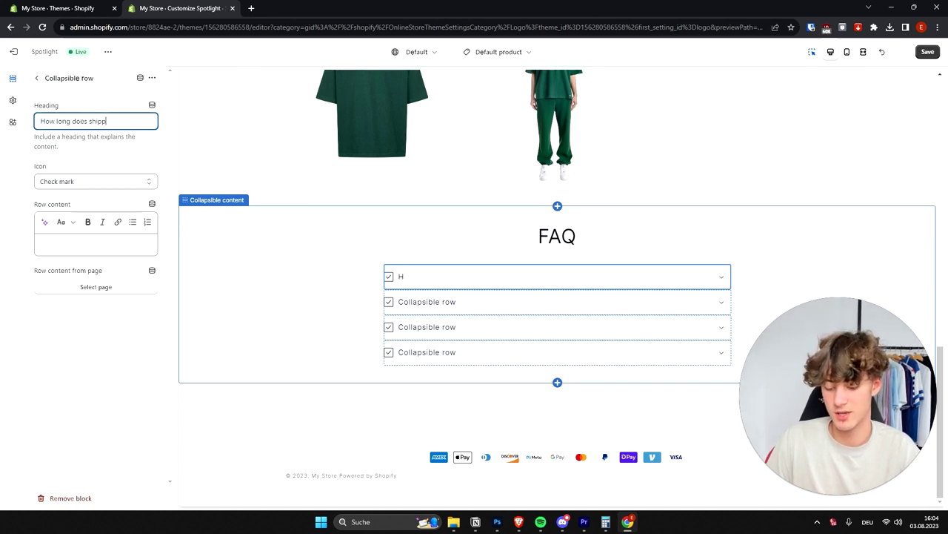
click(89, 244)
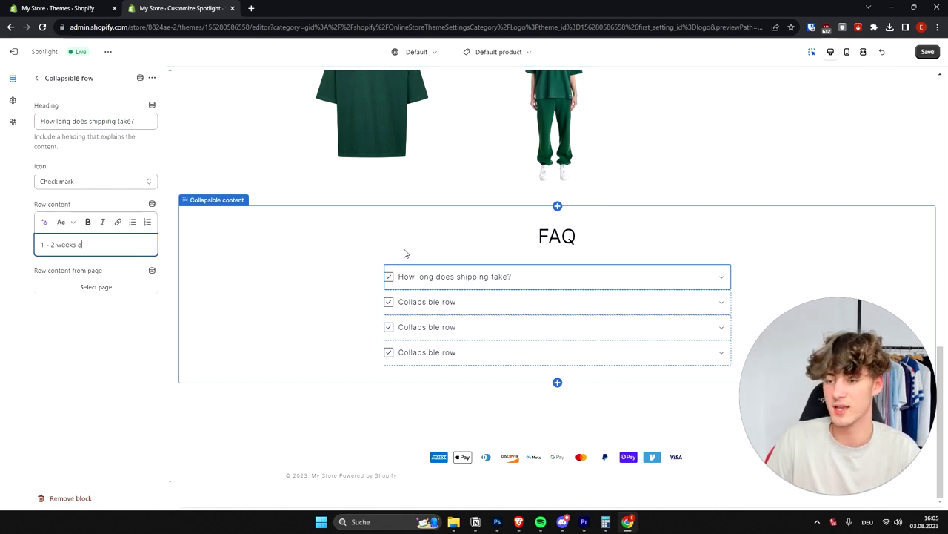
text(1 - 2 weeks depending on your destination.)
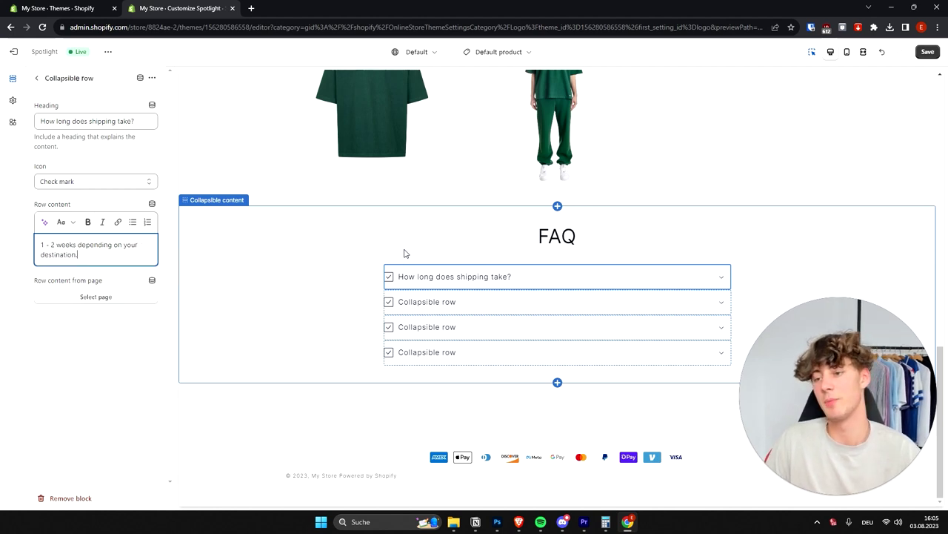
Finish the shipping answer, dismiss the AI text popup, and set the row's icon to Truck
click(52, 227)
click(45, 223)
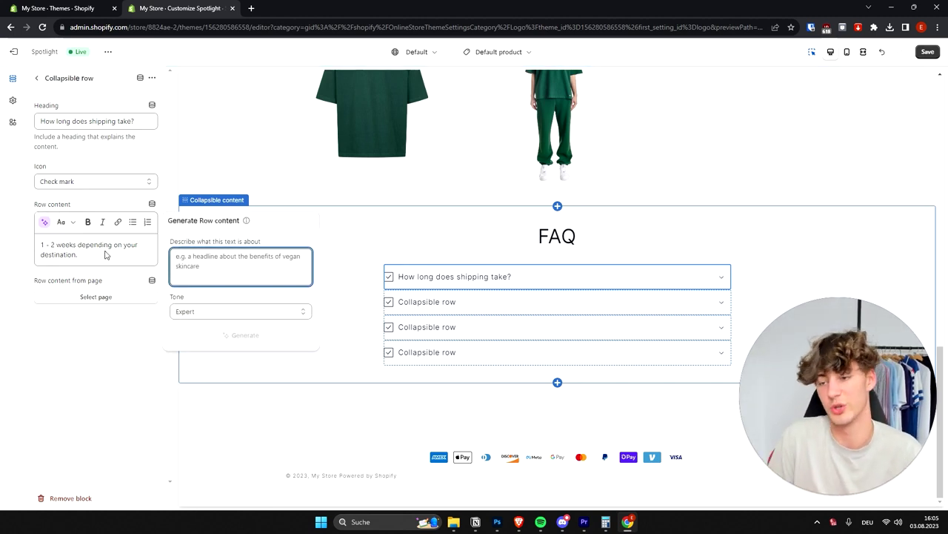
click(105, 254)
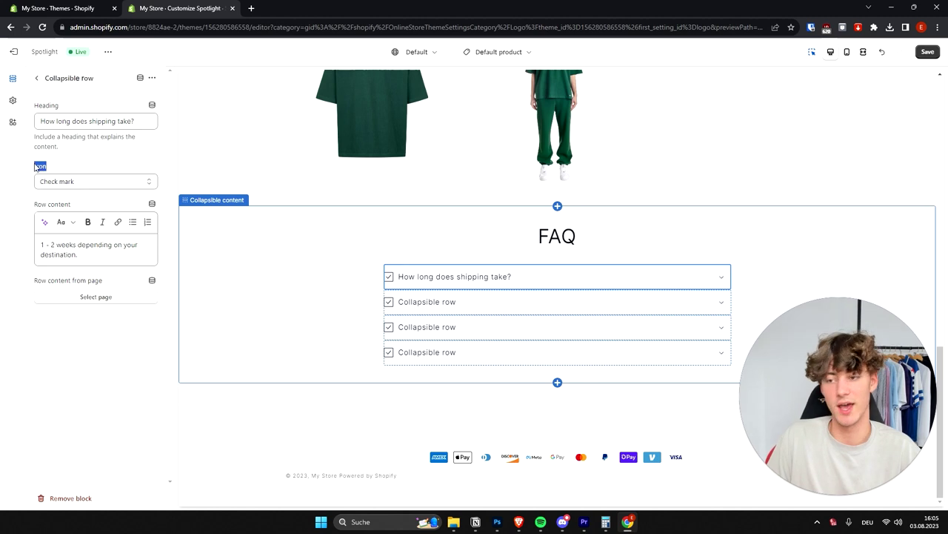
click(104, 182)
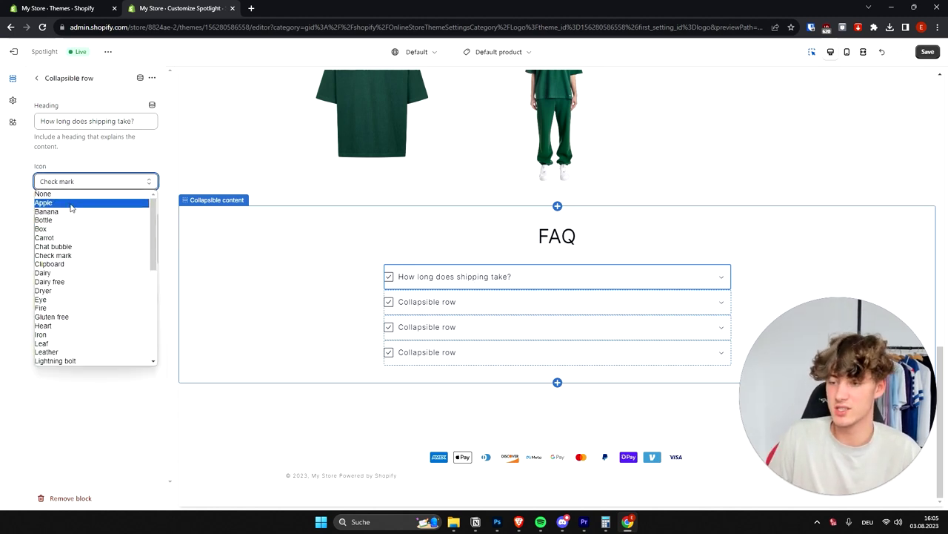
key(t)
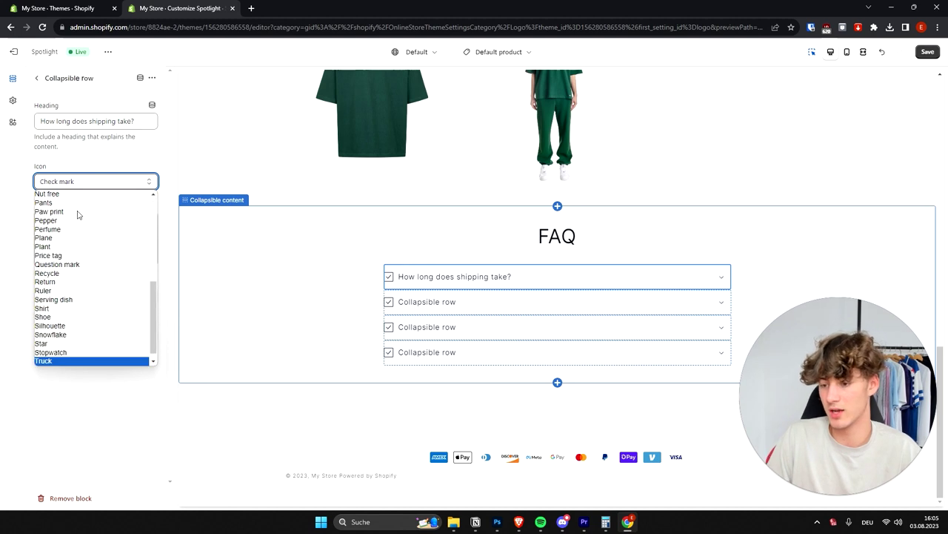
click(58, 361)
Preview the shipping row's answer in the FAQ, then select the whole collapsible section
click(489, 291)
click(492, 283)
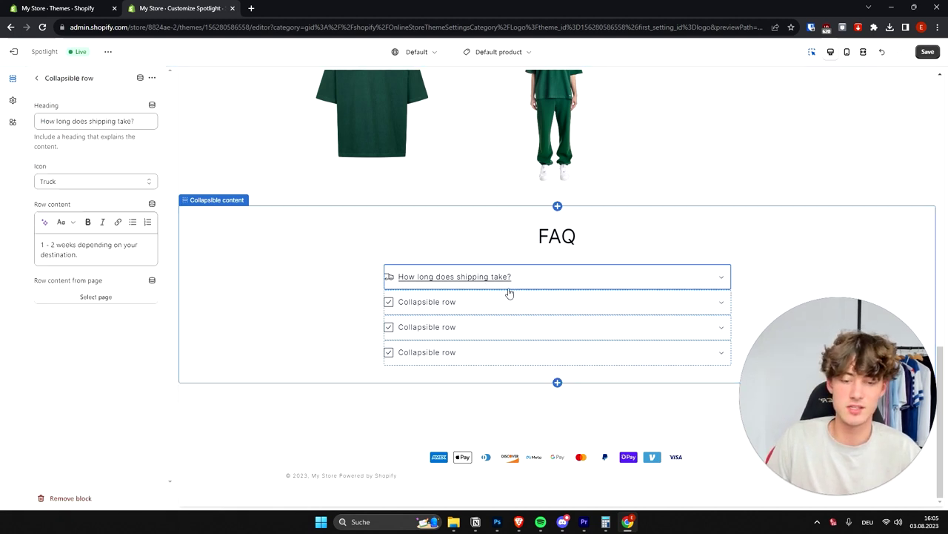
click(722, 280)
click(722, 282)
click(312, 298)
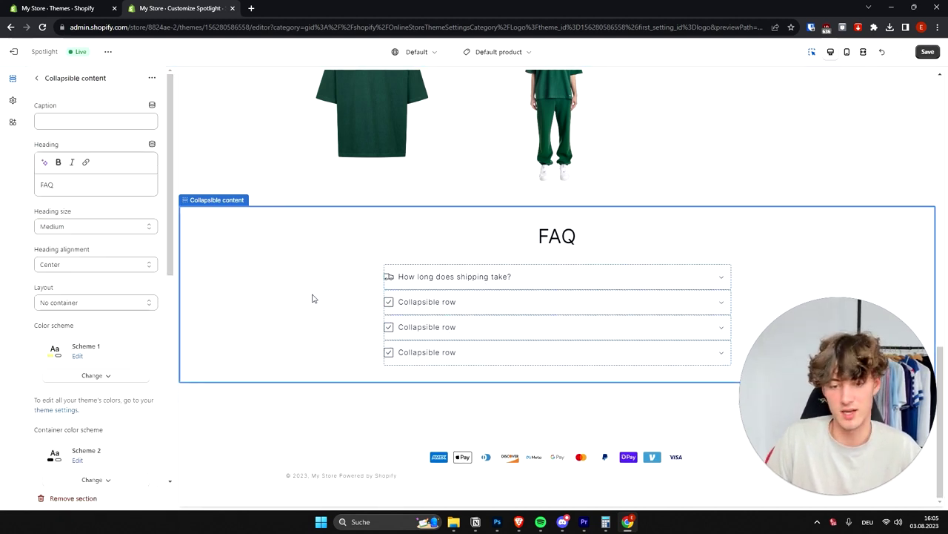